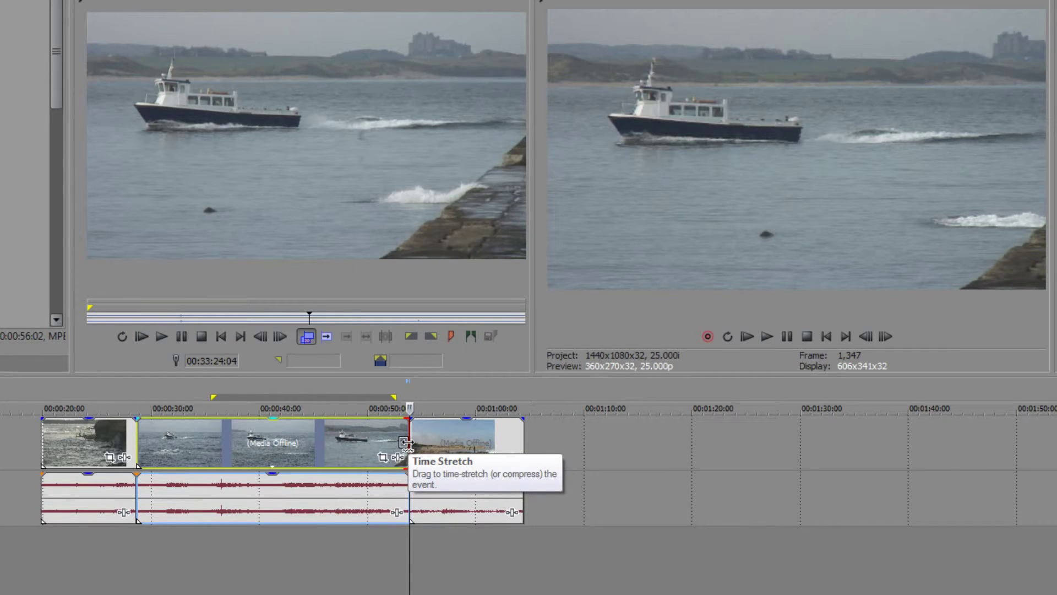
# Ctrl-drag to time-compress the boat clip, then extend its end to meet the beach clip
pyautogui.moveTo(405, 442); pyautogui.dragTo(255, 464)
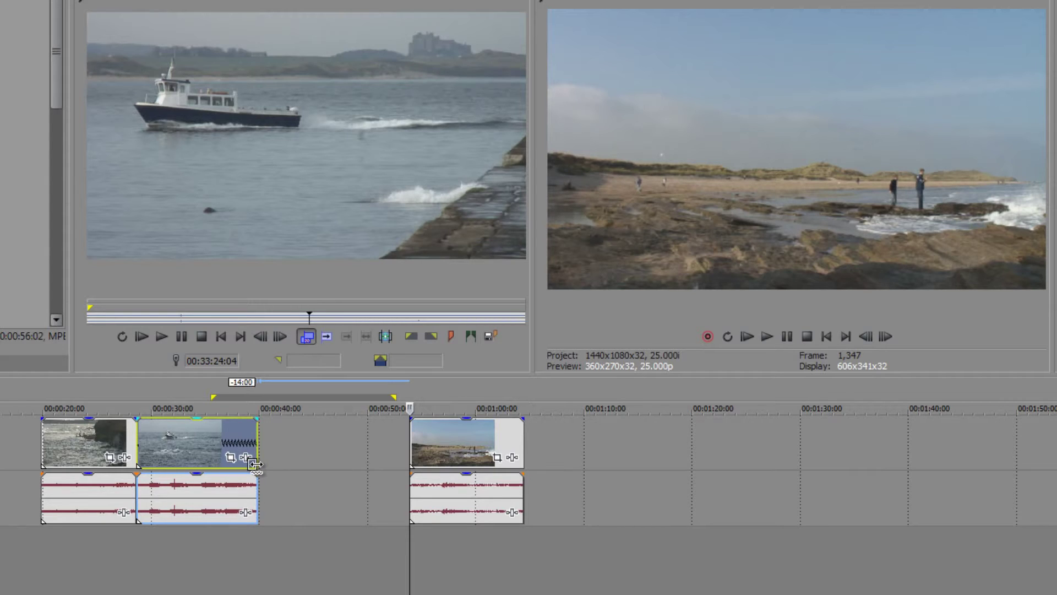
pyautogui.moveTo(255, 465); pyautogui.dragTo(412, 461)
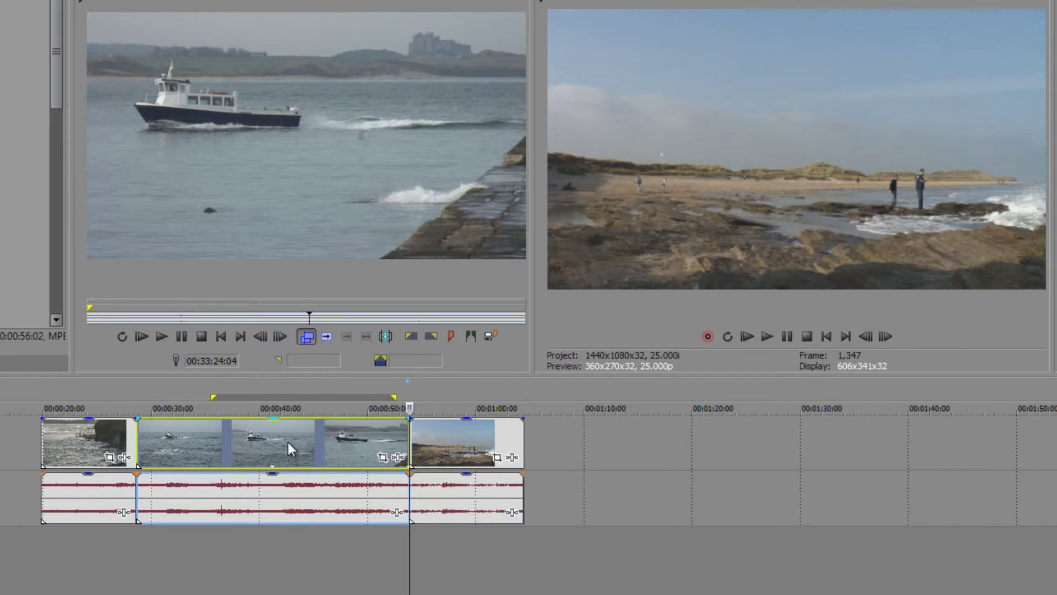
pyautogui.click(412, 427)
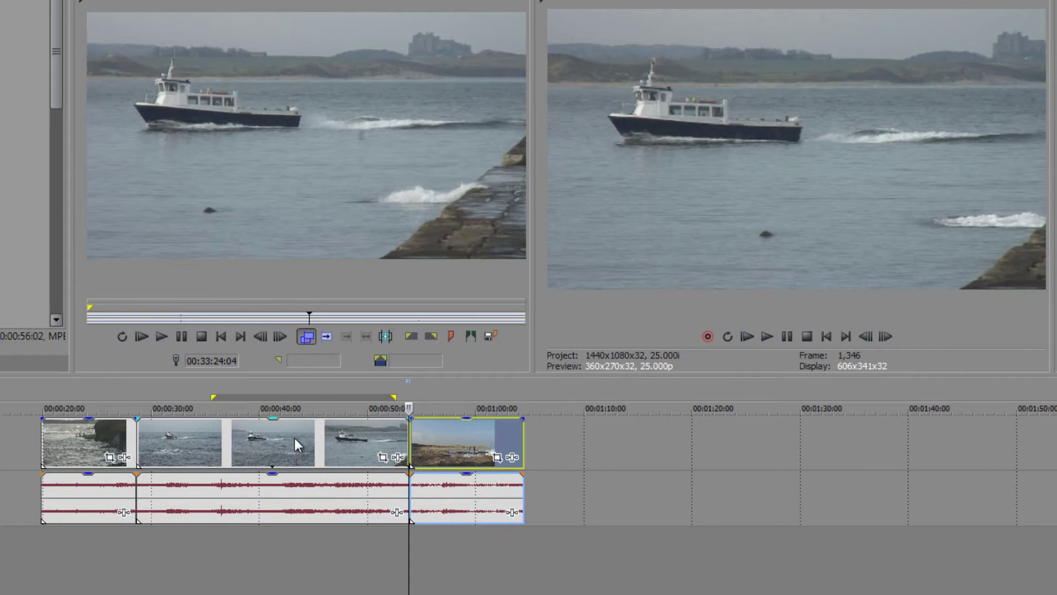
# Add a velocity envelope to the middle boat clip through Insert/Remove Envelope > Velocity
pyautogui.rightClick(252, 444)
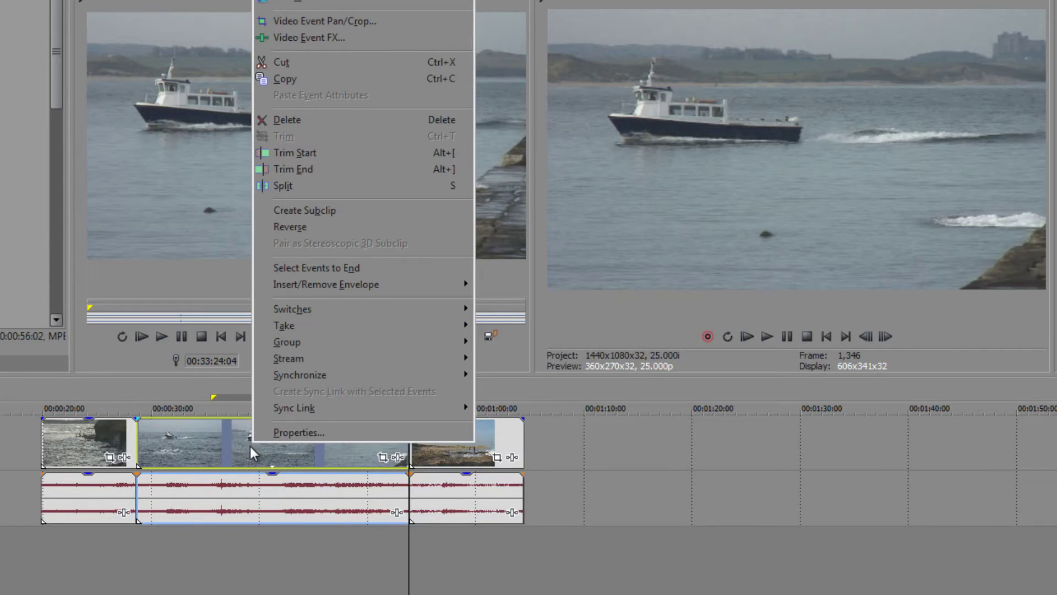
pyautogui.moveTo(327, 292)
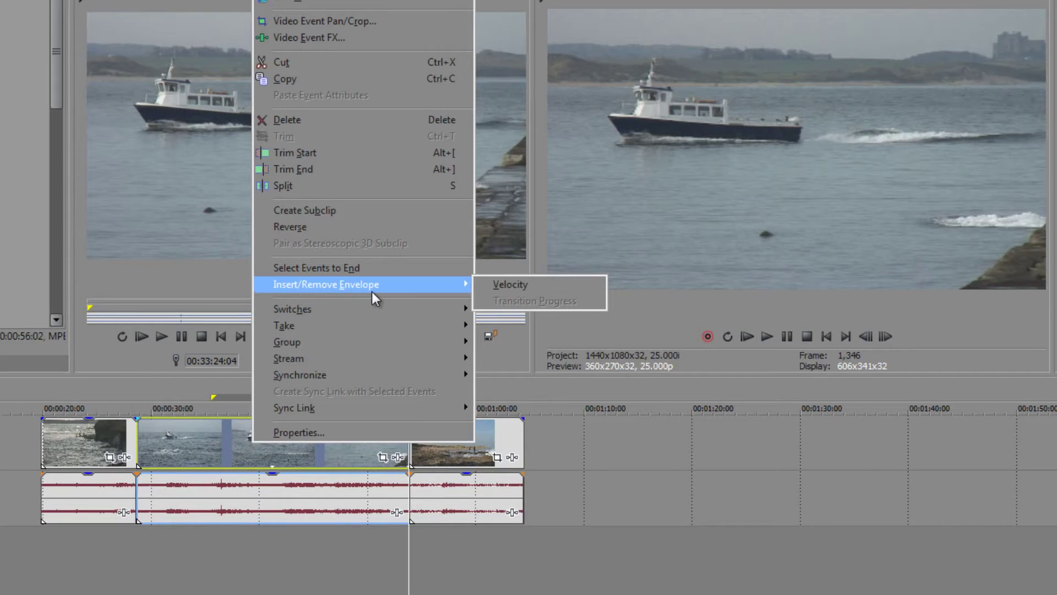
pyautogui.click(538, 284)
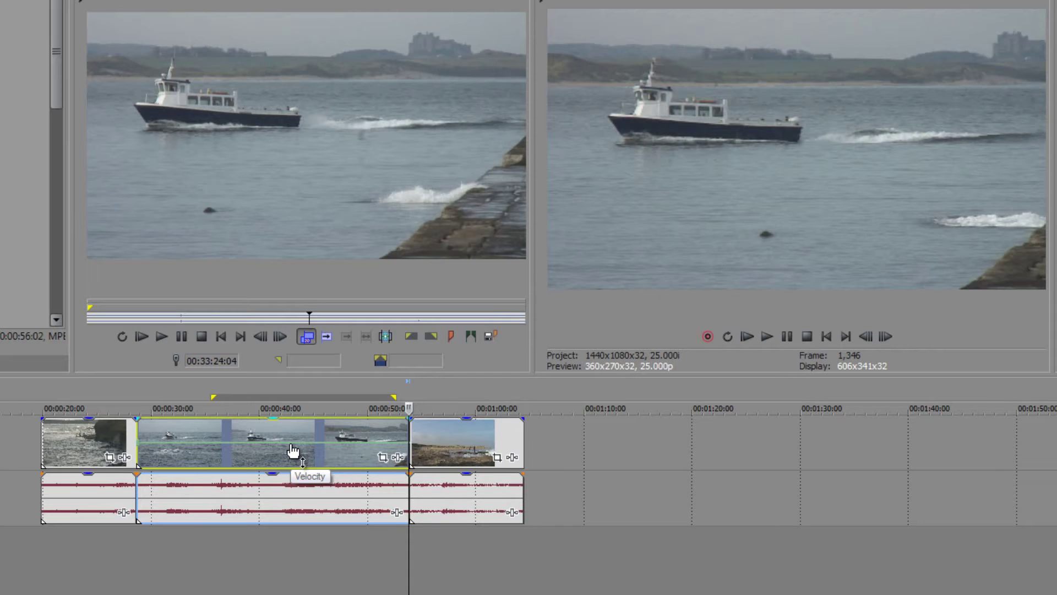
# Raise the boat clip's velocity envelope to 143% then 202%, then lower it to about 64%
pyautogui.moveTo(292, 450); pyautogui.dragTo(292, 444)
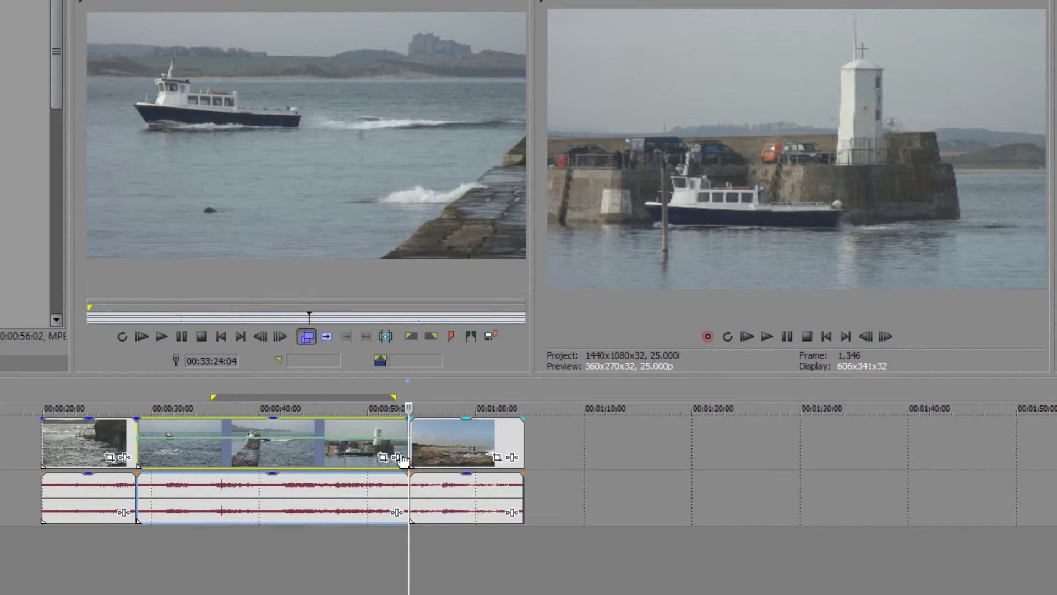
pyautogui.moveTo(357, 442); pyautogui.dragTo(355, 432)
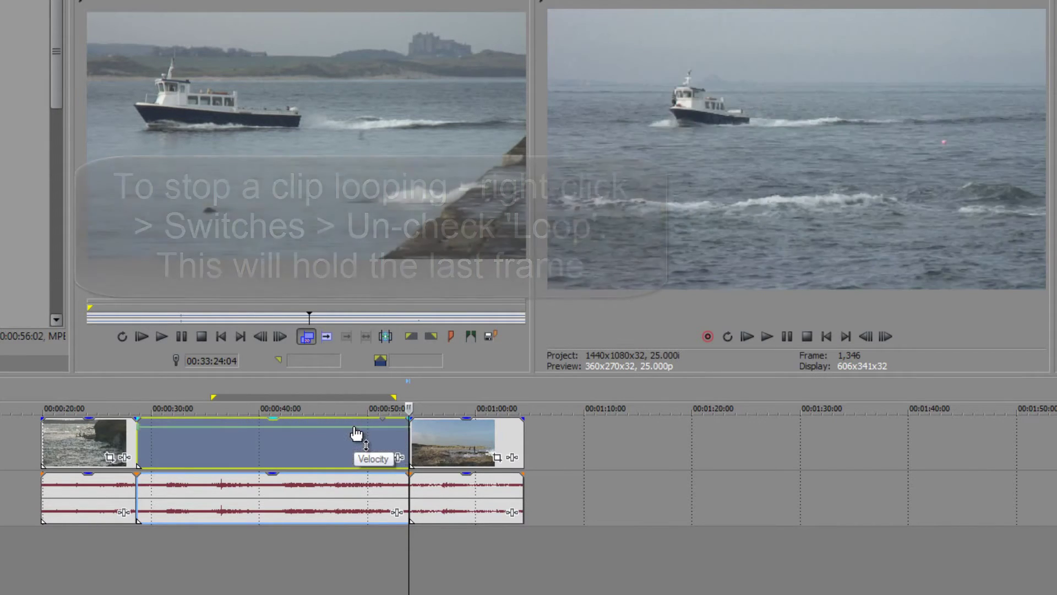
pyautogui.moveTo(362, 442); pyautogui.dragTo(361, 447)
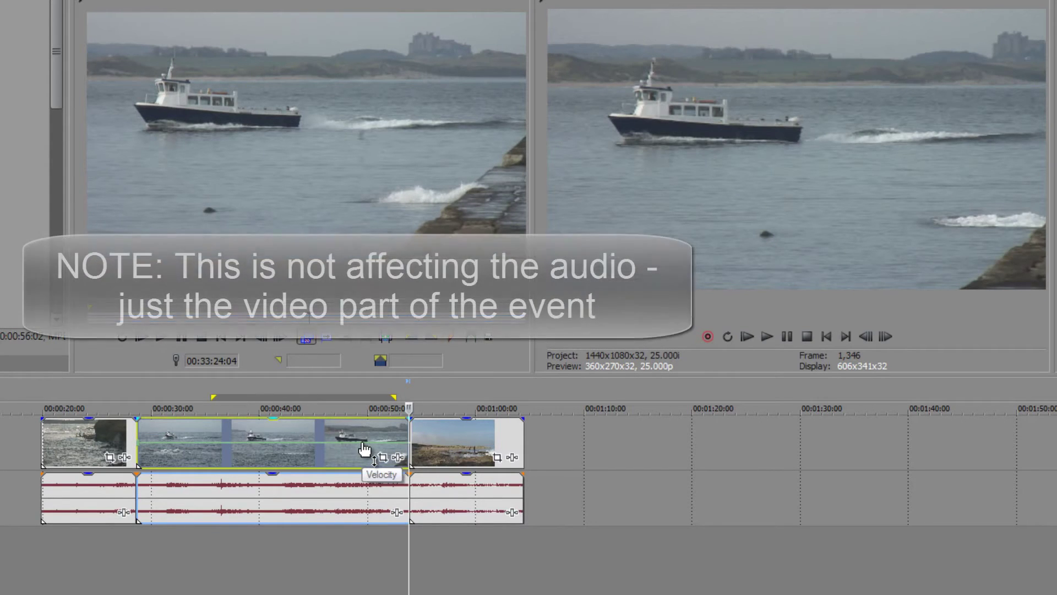
pyautogui.moveTo(366, 449); pyautogui.dragTo(365, 456)
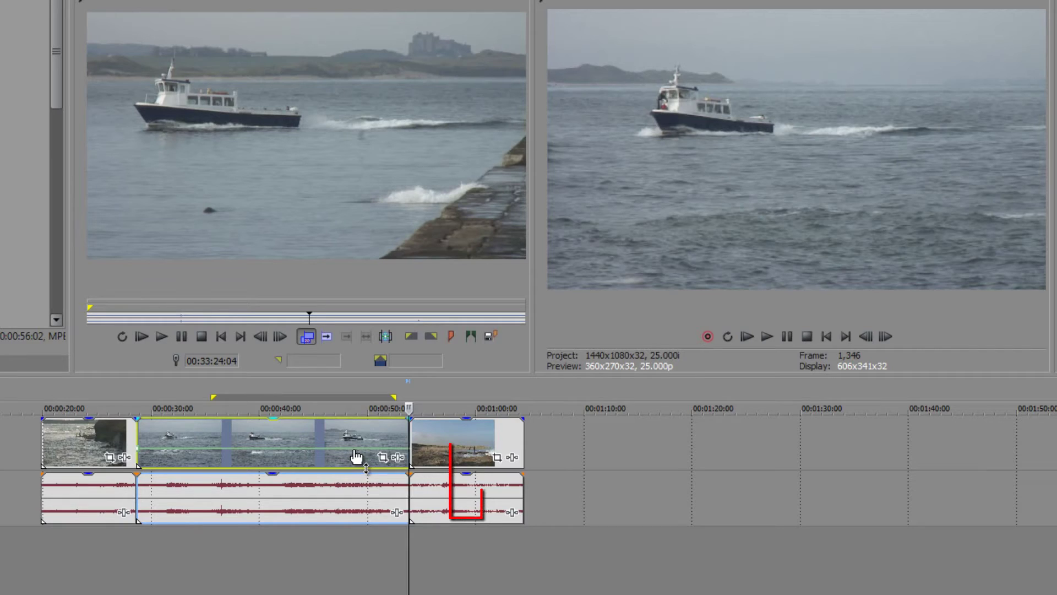
# Drag the velocity envelope down through 18% and -8% to -100%, reversing the clip
pyautogui.moveTo(357, 456)
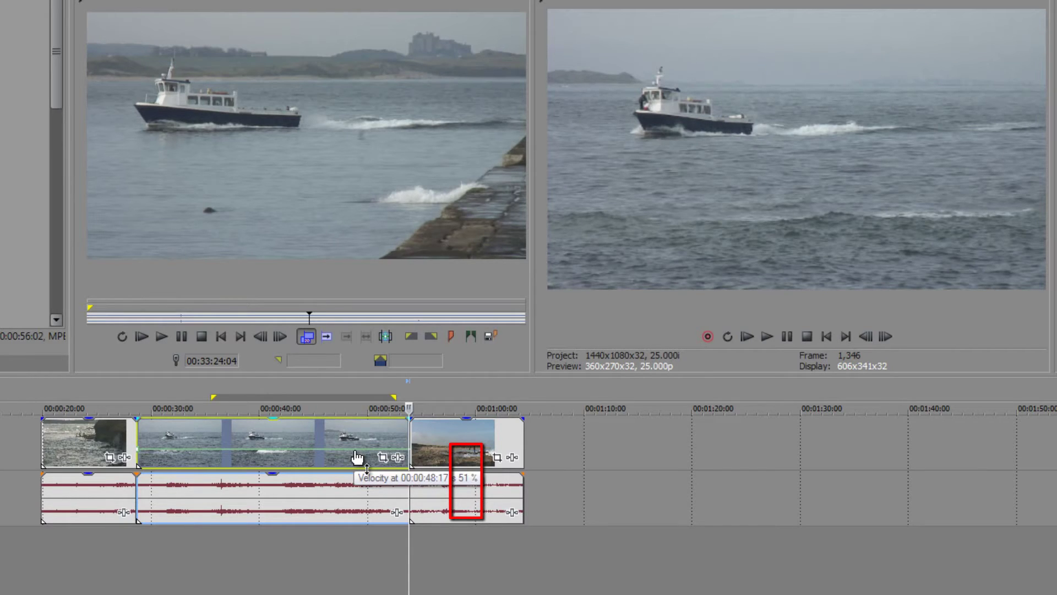
pyautogui.moveTo(357, 457); pyautogui.dragTo(357, 464)
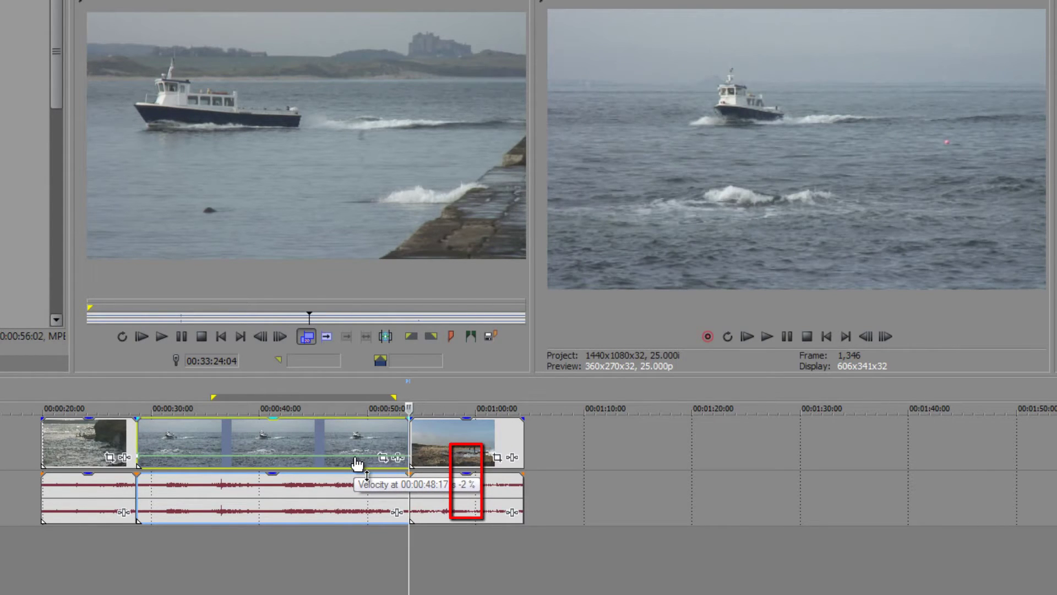
pyautogui.moveTo(358, 464); pyautogui.dragTo(359, 480)
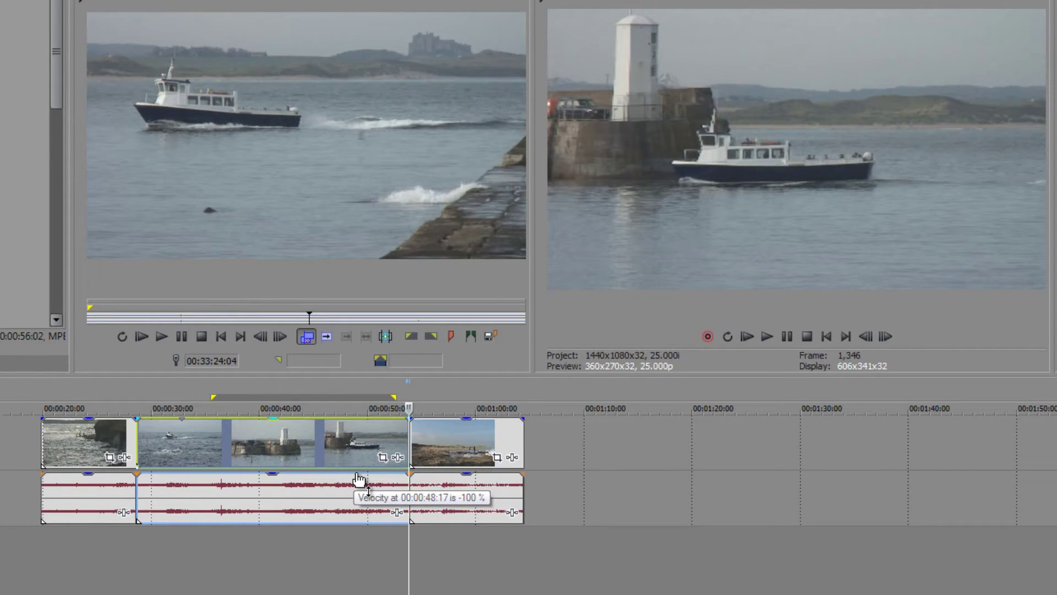
pyautogui.moveTo(359, 479); pyautogui.dragTo(359, 480)
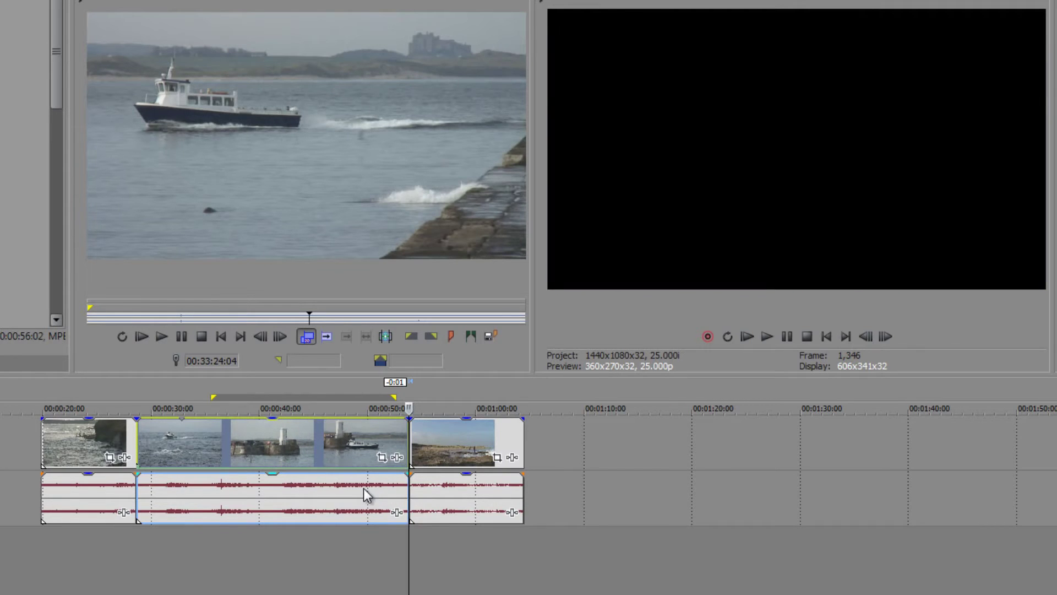
# Play back the reversed boat clip, stop it, and undo the velocity change
pyautogui.press('space')
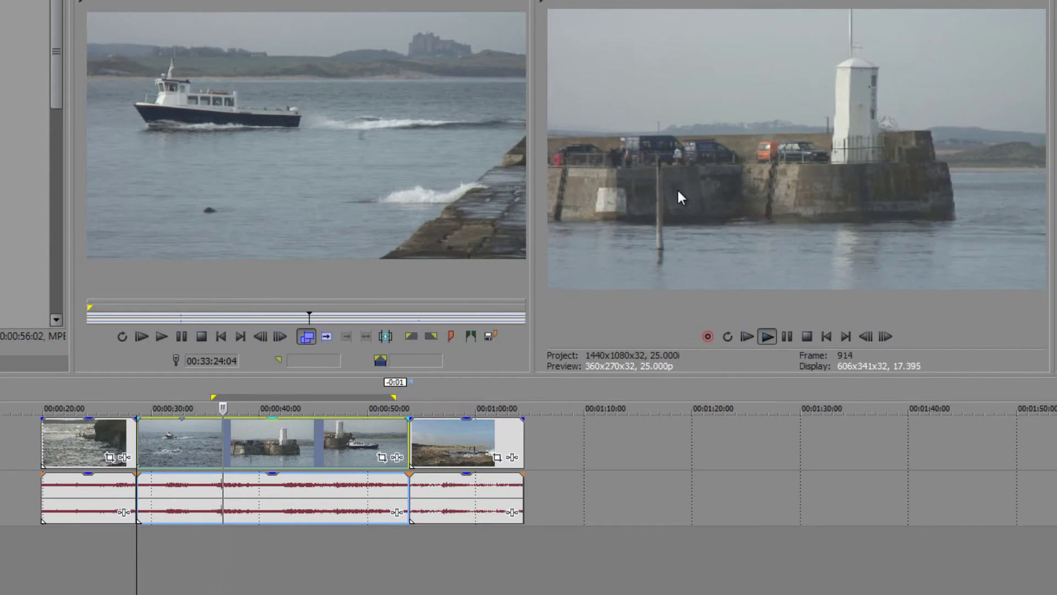
pyautogui.press('space')
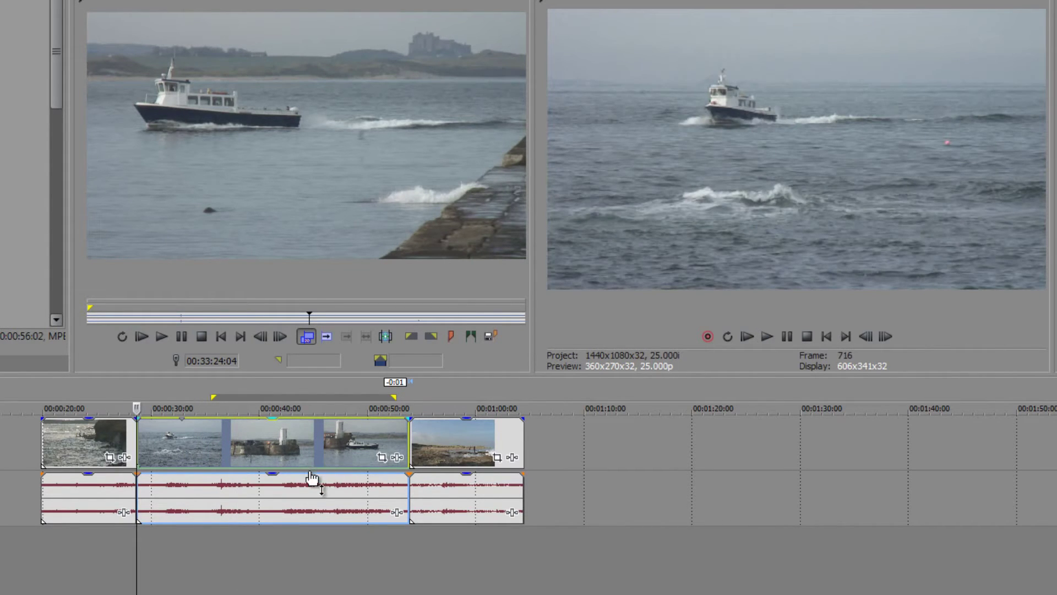
pyautogui.press('t')
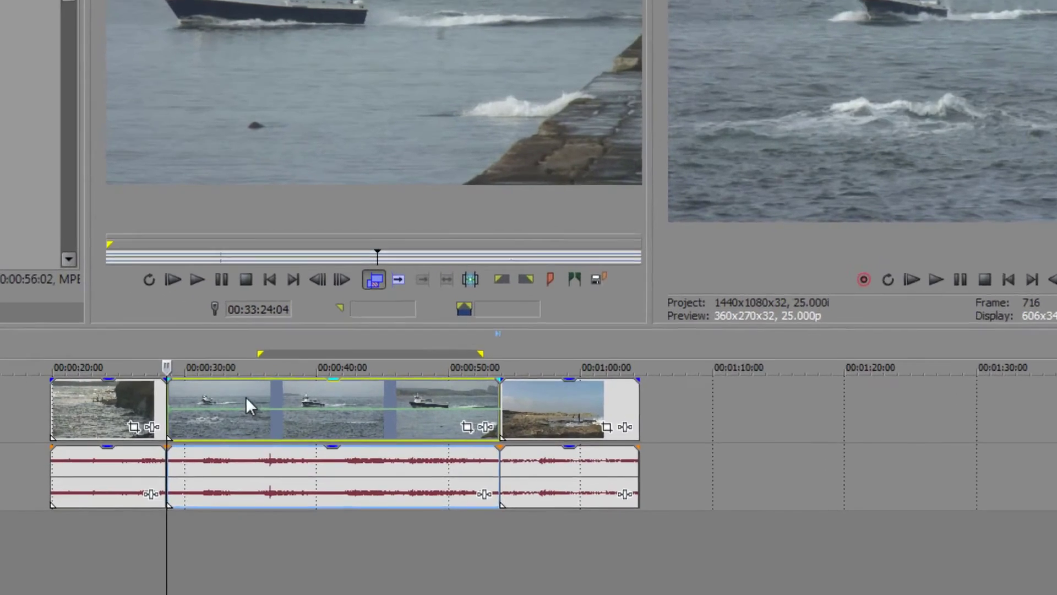
# Add a velocity point near 00:00:33 and drag the clip's starting velocity down to 51%
pyautogui.click(201, 460)
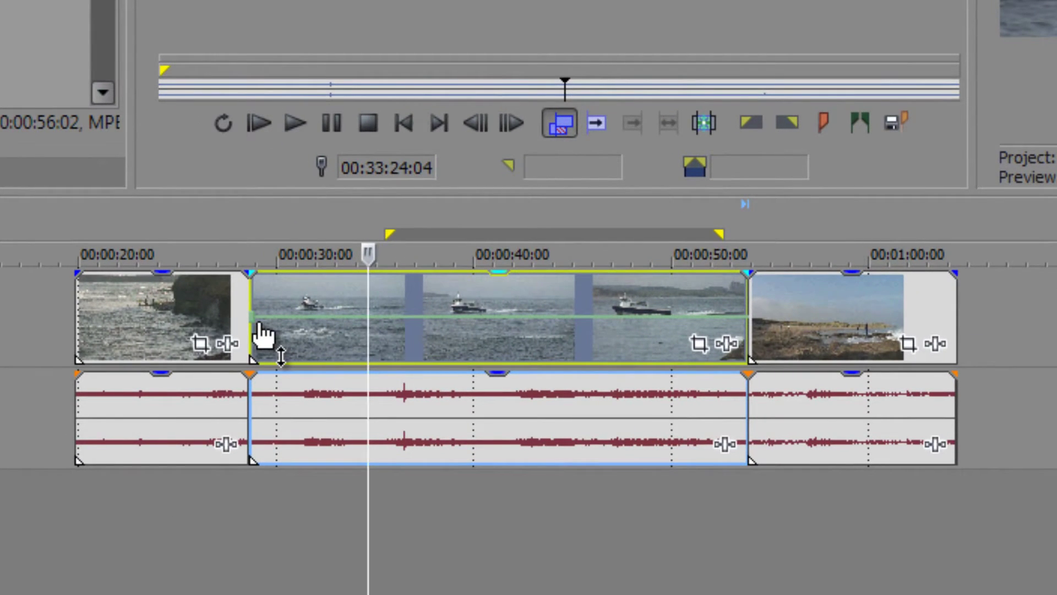
pyautogui.moveTo(262, 327)
pyautogui.click(349, 314)
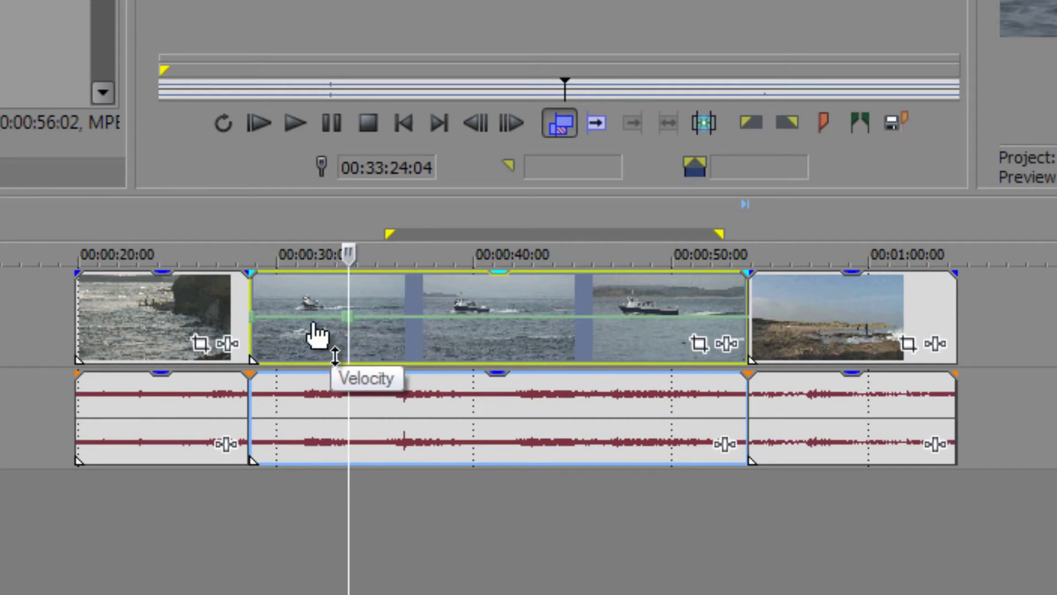
pyautogui.moveTo(252, 322); pyautogui.dragTo(253, 345)
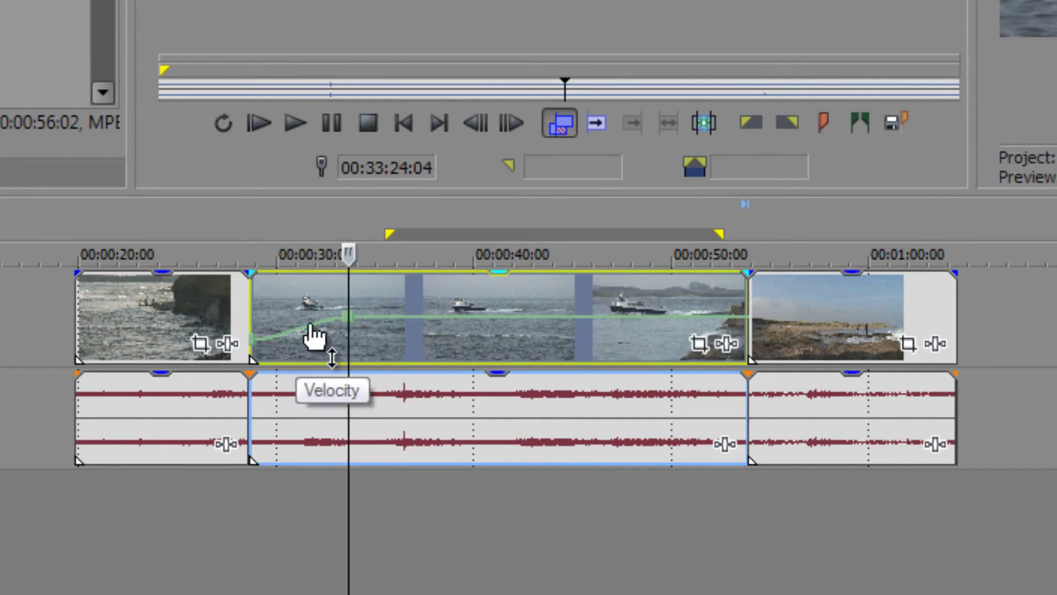
pyautogui.click(248, 306)
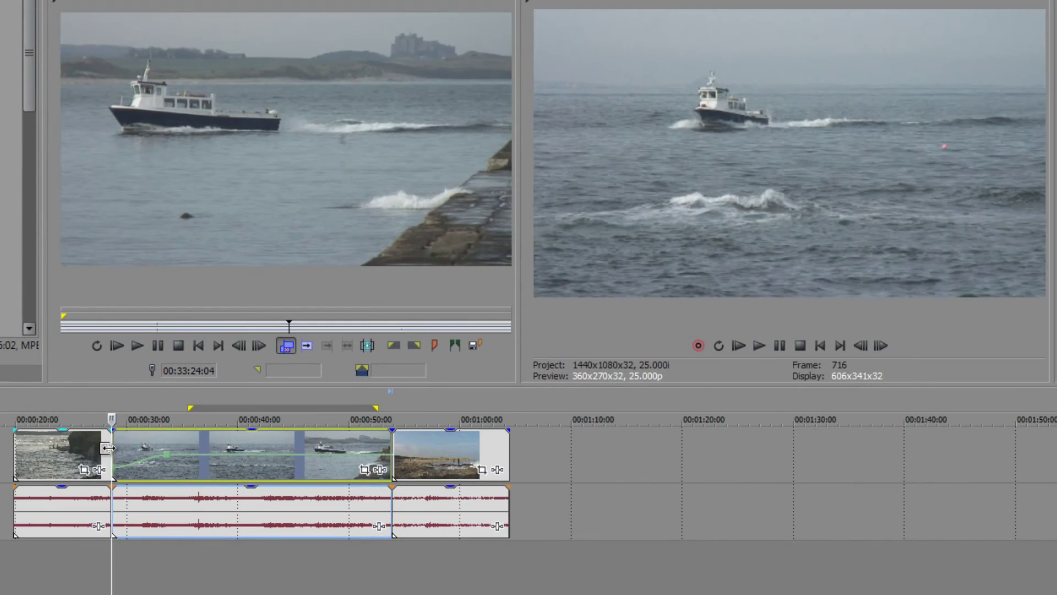
pyautogui.press('space')
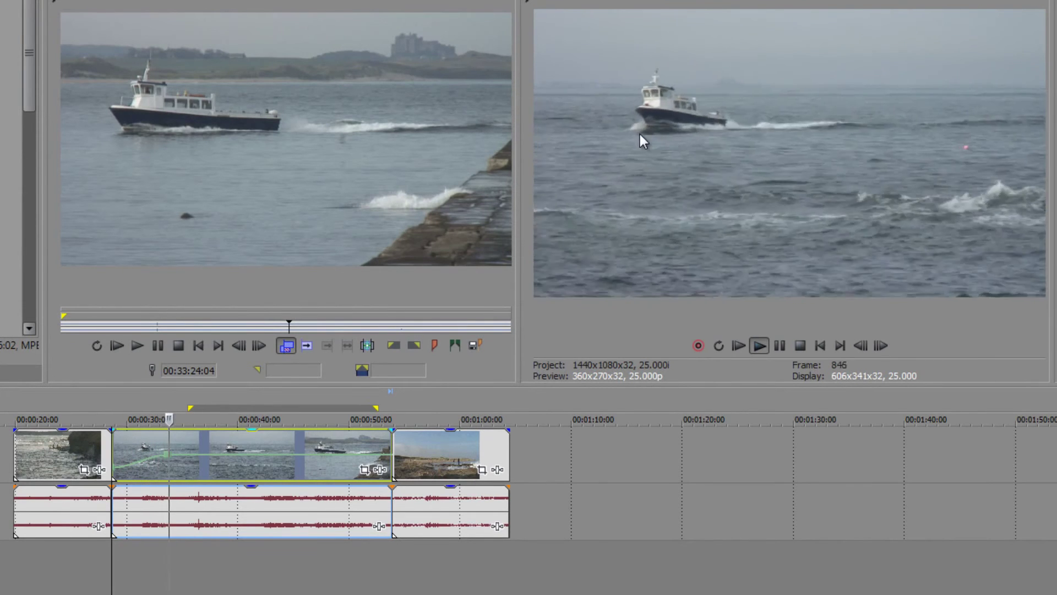
pyautogui.press('space')
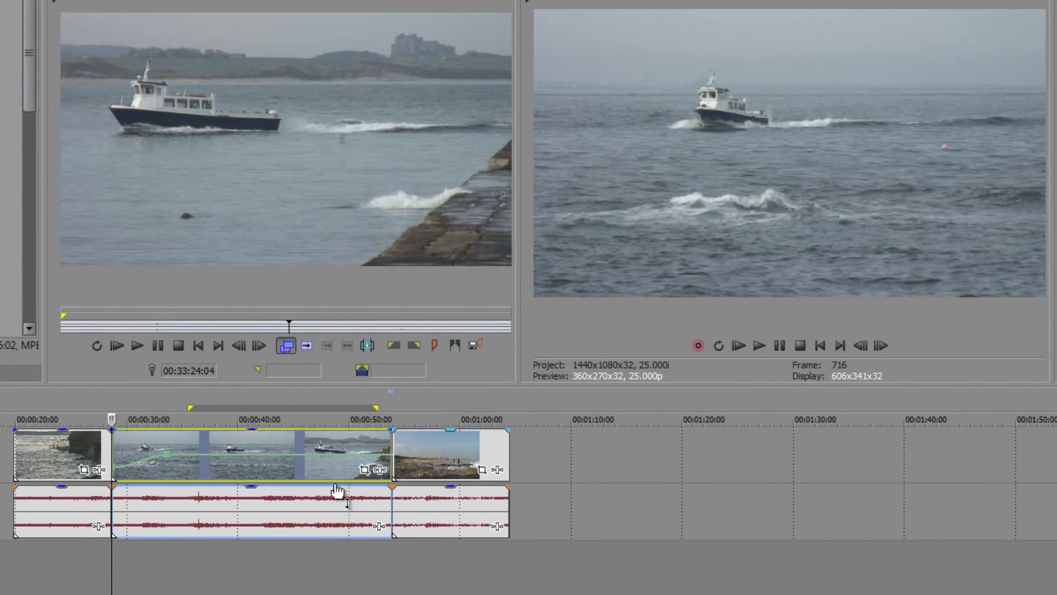
pyautogui.click(225, 460)
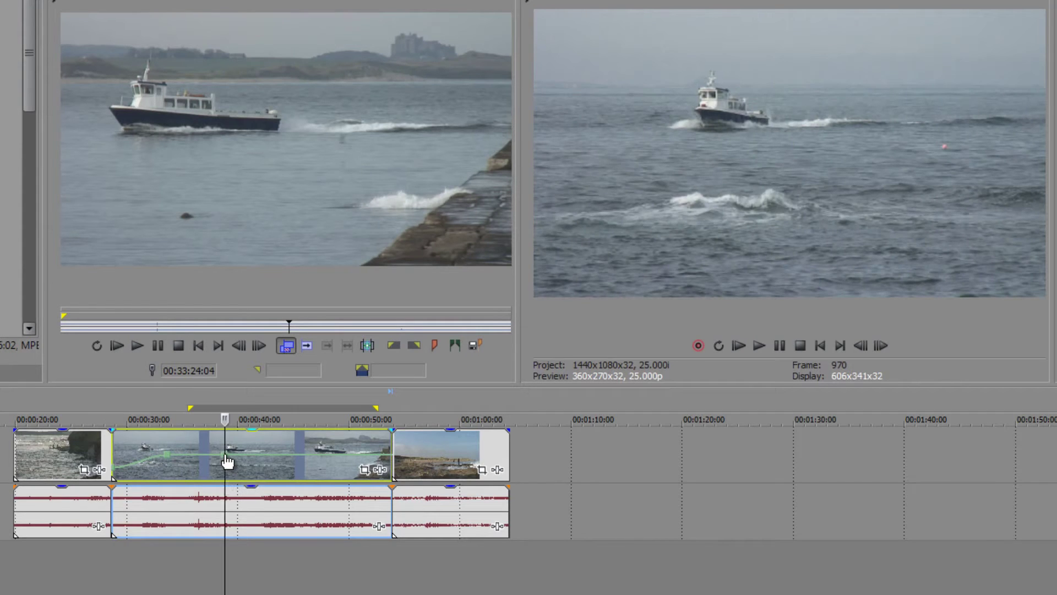
pyautogui.moveTo(227, 458); pyautogui.dragTo(228, 453)
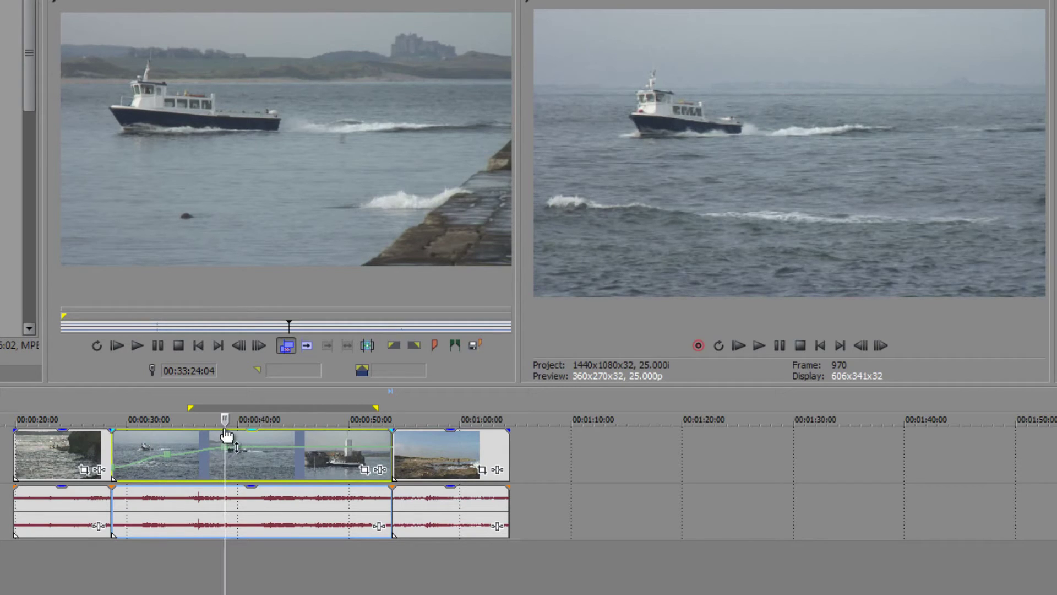
pyautogui.moveTo(226, 447)
pyautogui.mouseDown()
pyautogui.moveTo(225, 435)
pyautogui.moveTo(224, 450)
pyautogui.mouseUp()
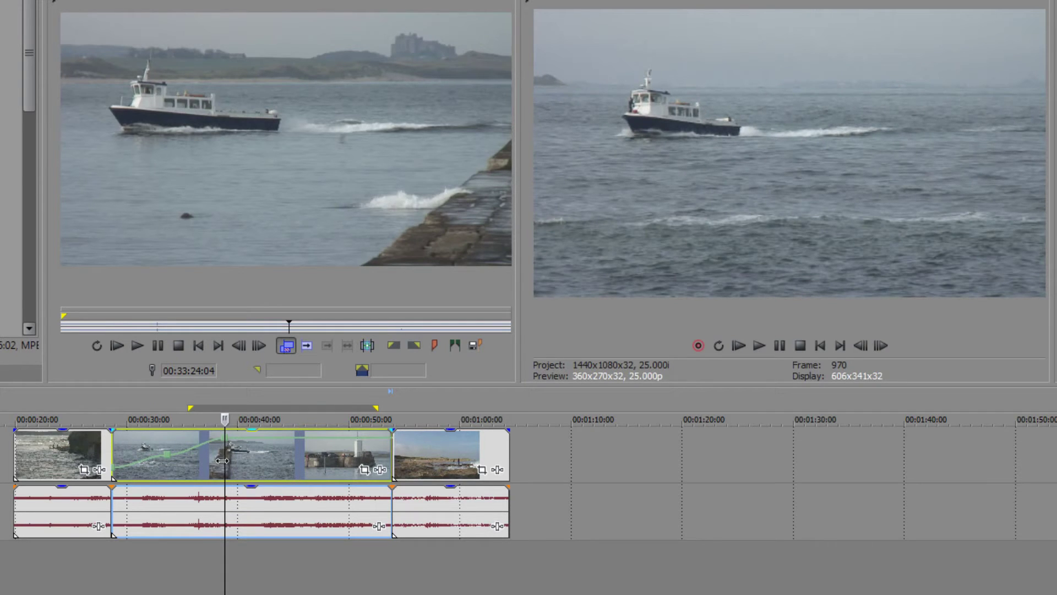
pyautogui.hotkey('ctrl', 'Left')
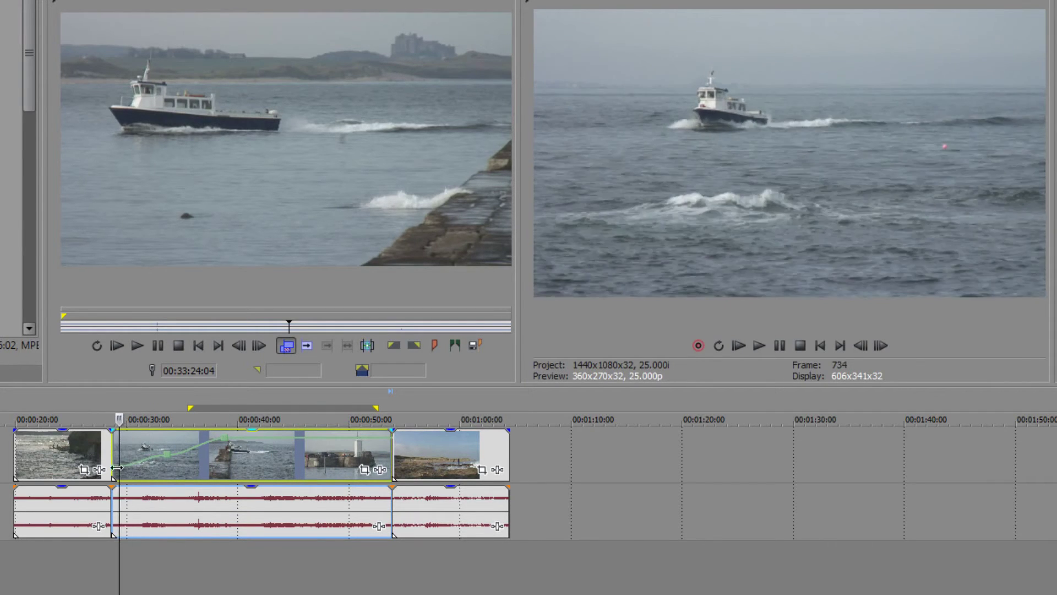
pyautogui.press('space')
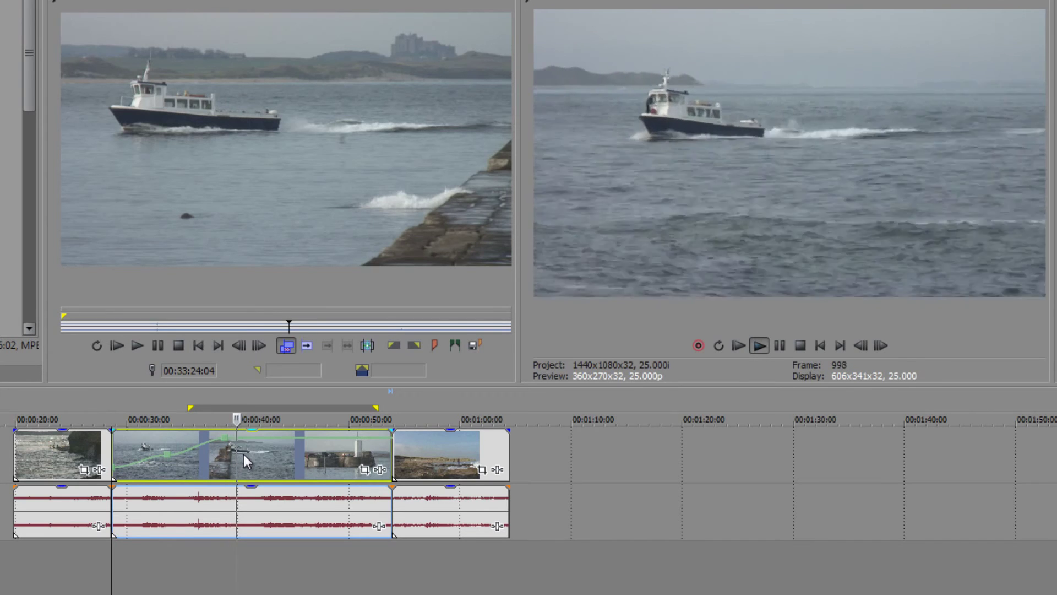
pyautogui.press('space')
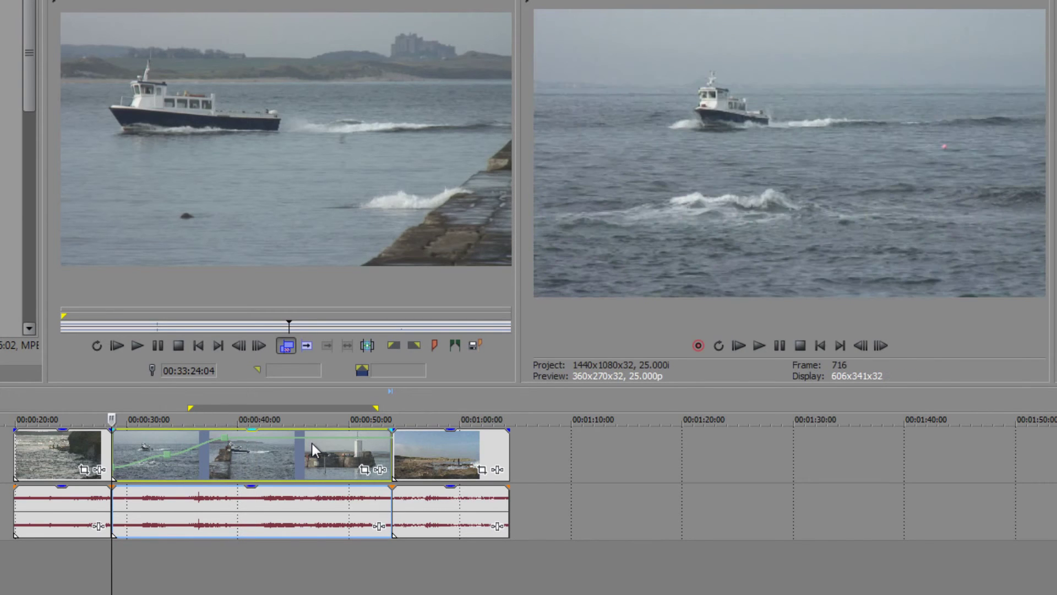
# Lower the velocity near 00:00:49 to 44%, then further to 23%
pyautogui.click(282, 450)
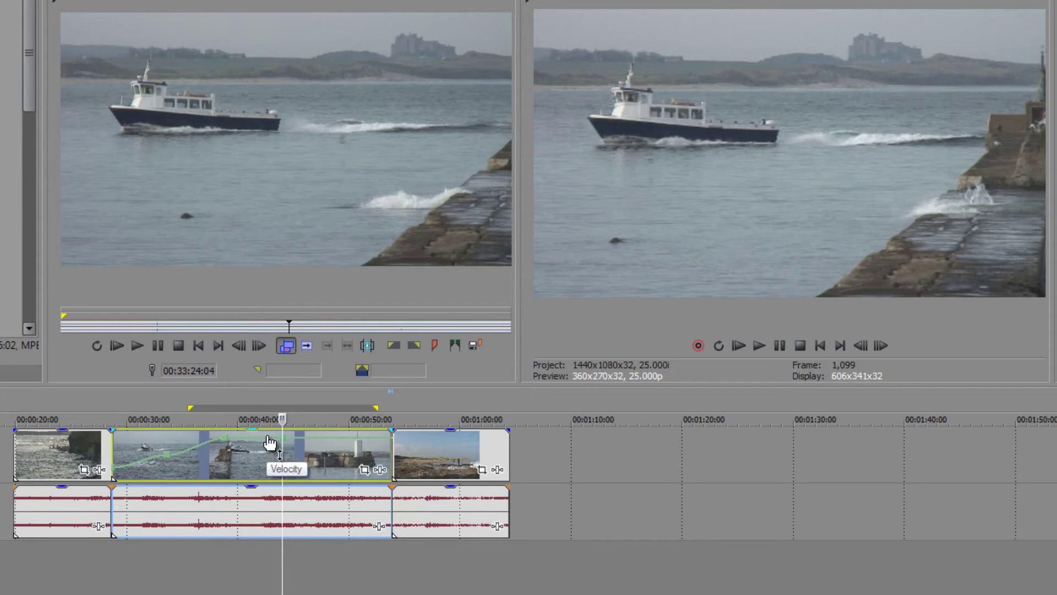
pyautogui.click(348, 449)
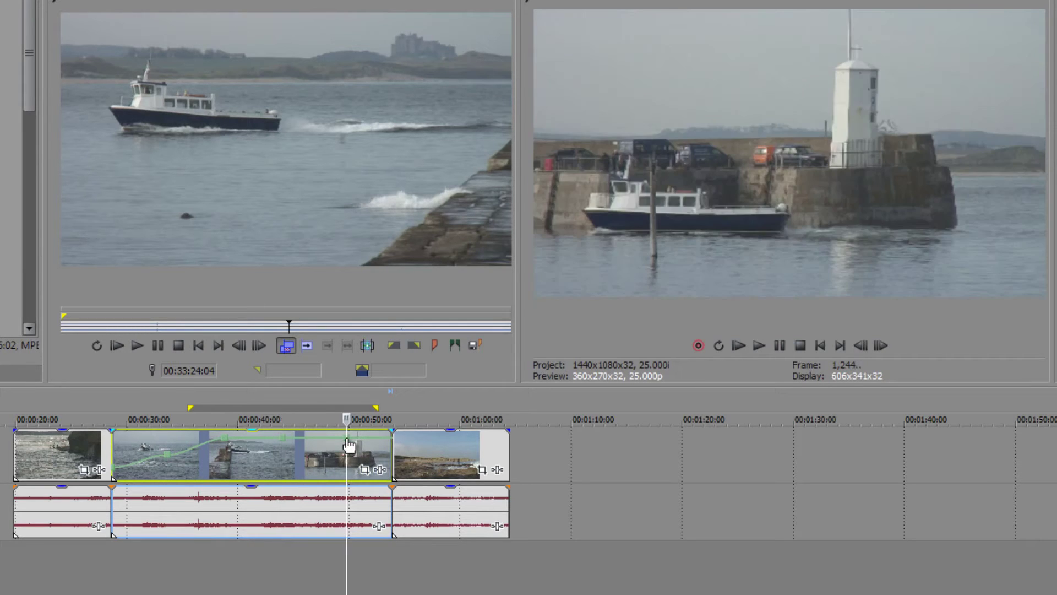
pyautogui.moveTo(348, 453); pyautogui.dragTo(348, 469)
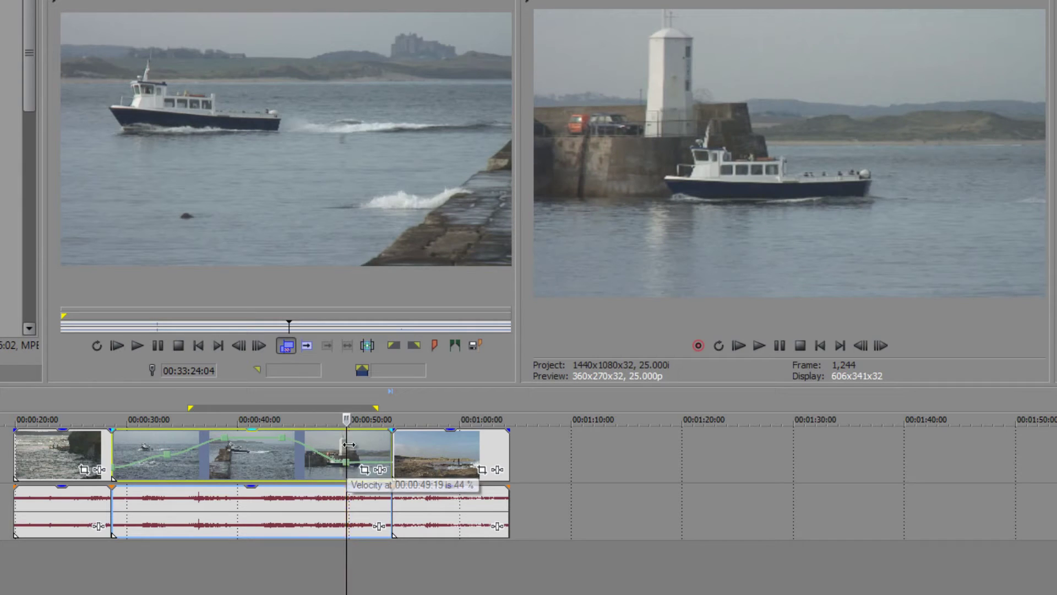
pyautogui.moveTo(347, 419); pyautogui.dragTo(389, 438)
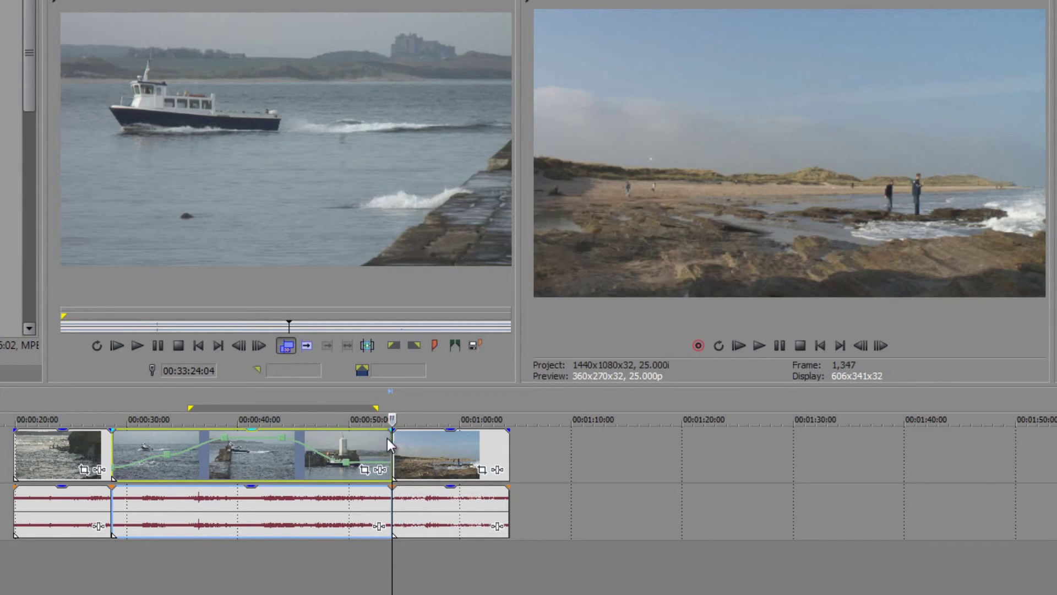
pyautogui.press('Left')
pyautogui.moveTo(342, 467); pyautogui.dragTo(348, 474)
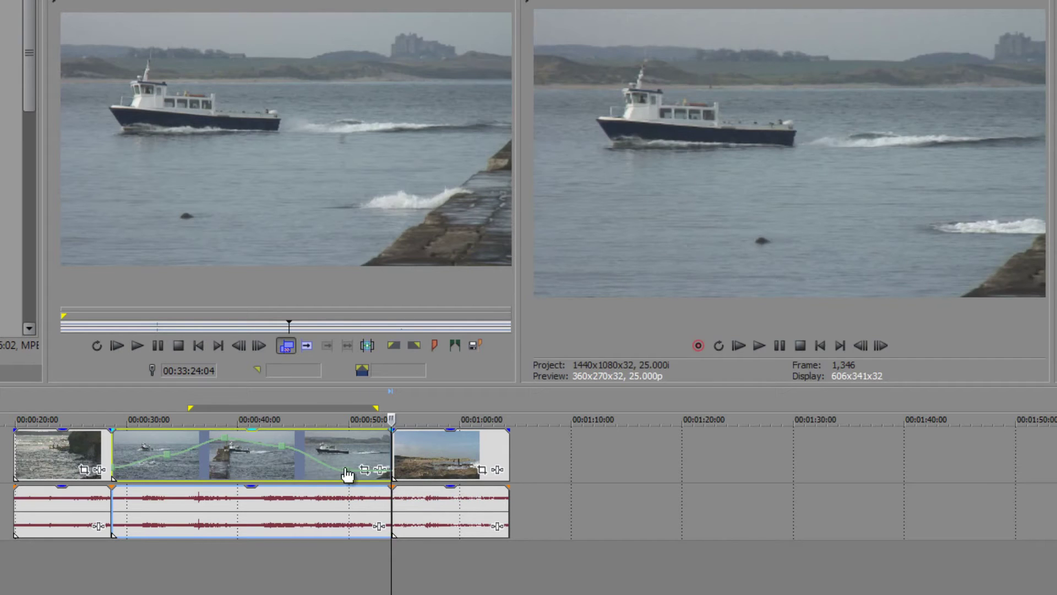
# Play the section, pull the 00:00:49 velocity down to about 5%, then zoom the timeline in
pyautogui.click(308, 468)
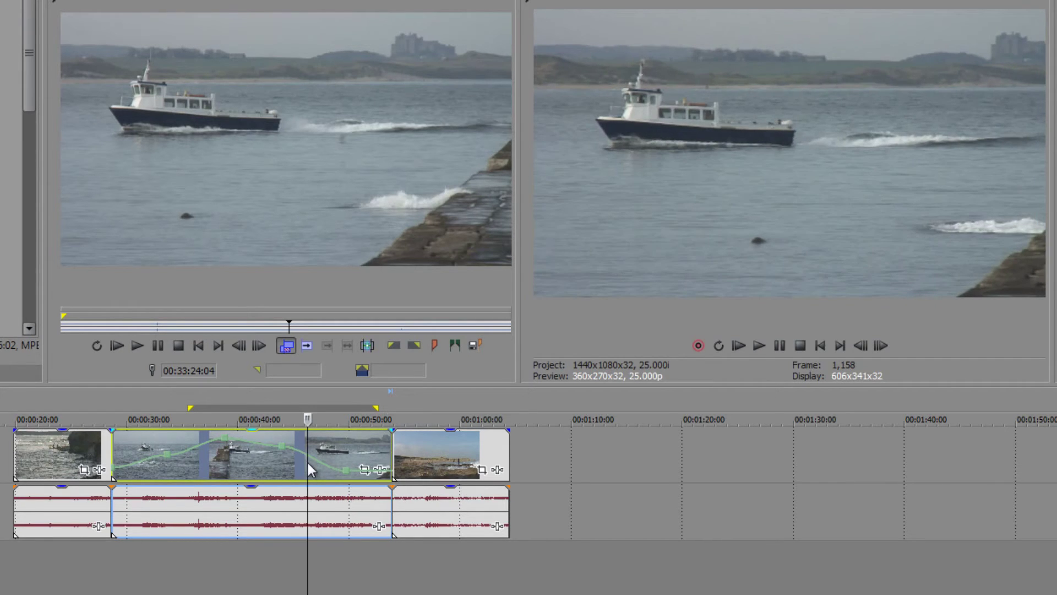
pyautogui.press('space')
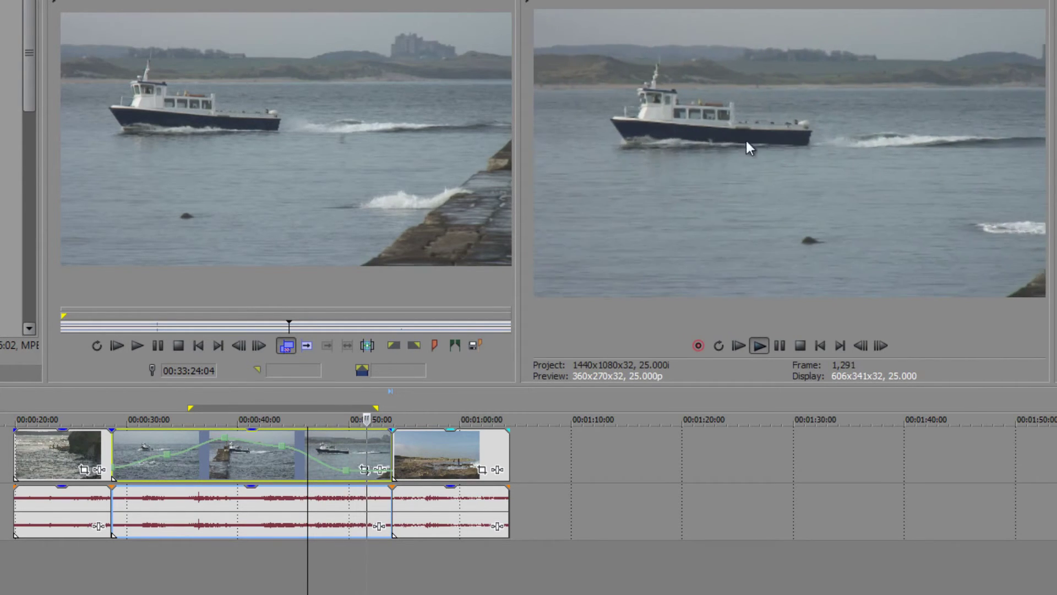
pyautogui.press('space')
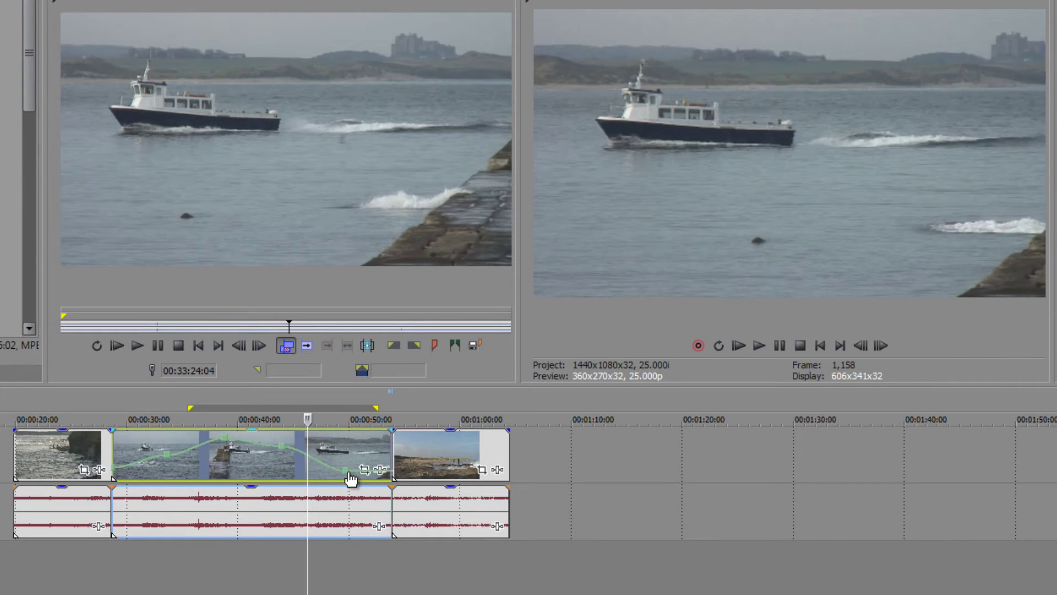
pyautogui.moveTo(347, 475); pyautogui.dragTo(346, 474)
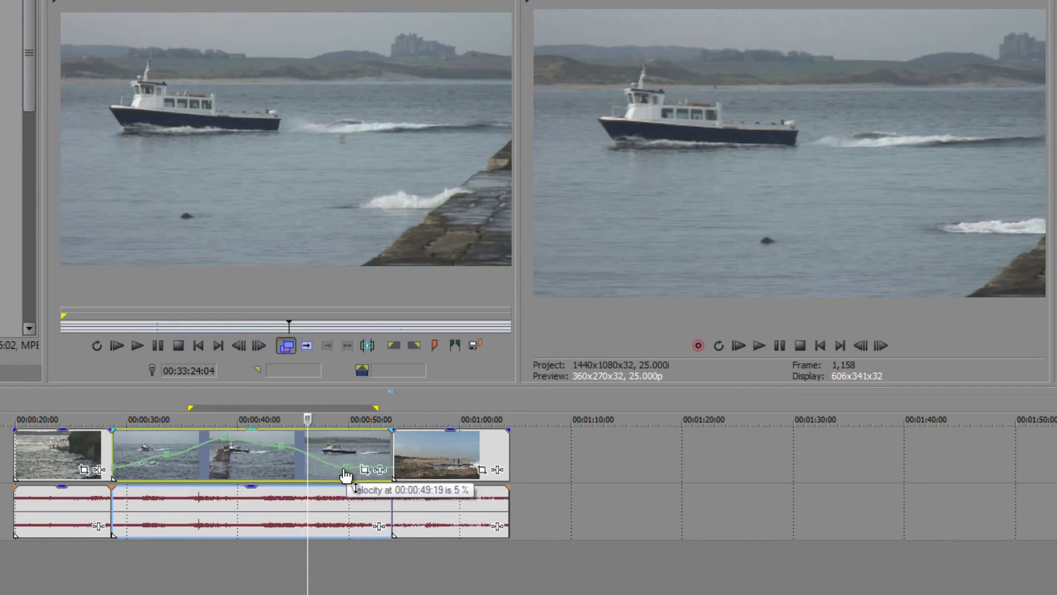
pyautogui.press('space')
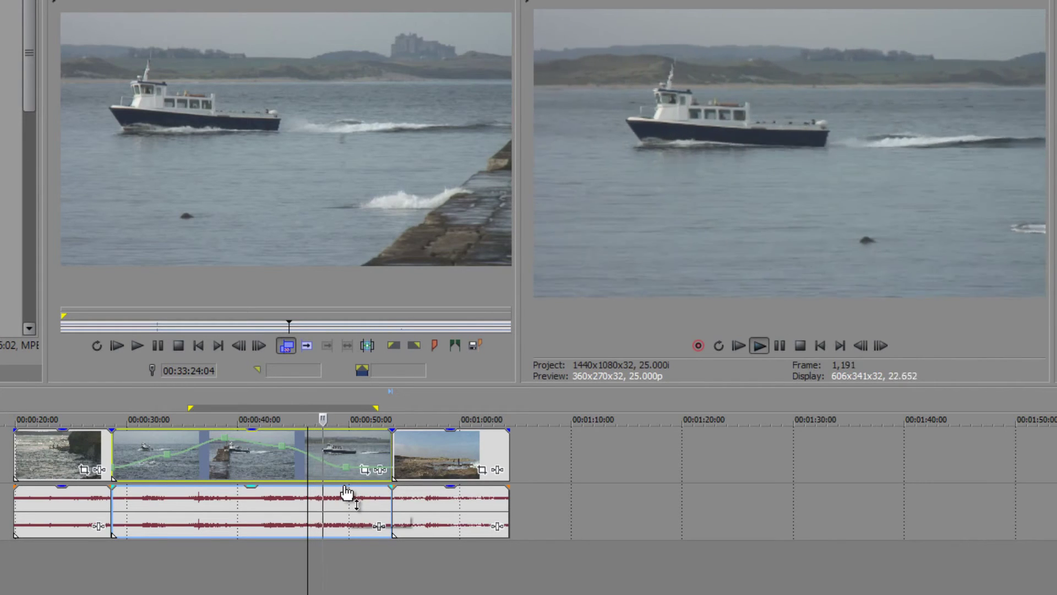
pyautogui.moveTo(350, 473)
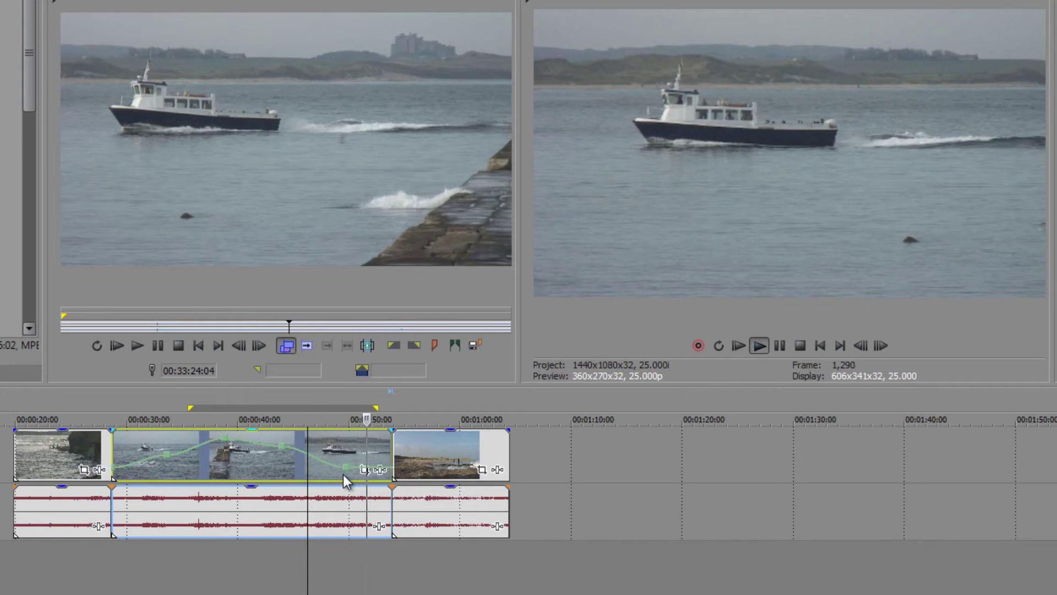
pyautogui.press('space')
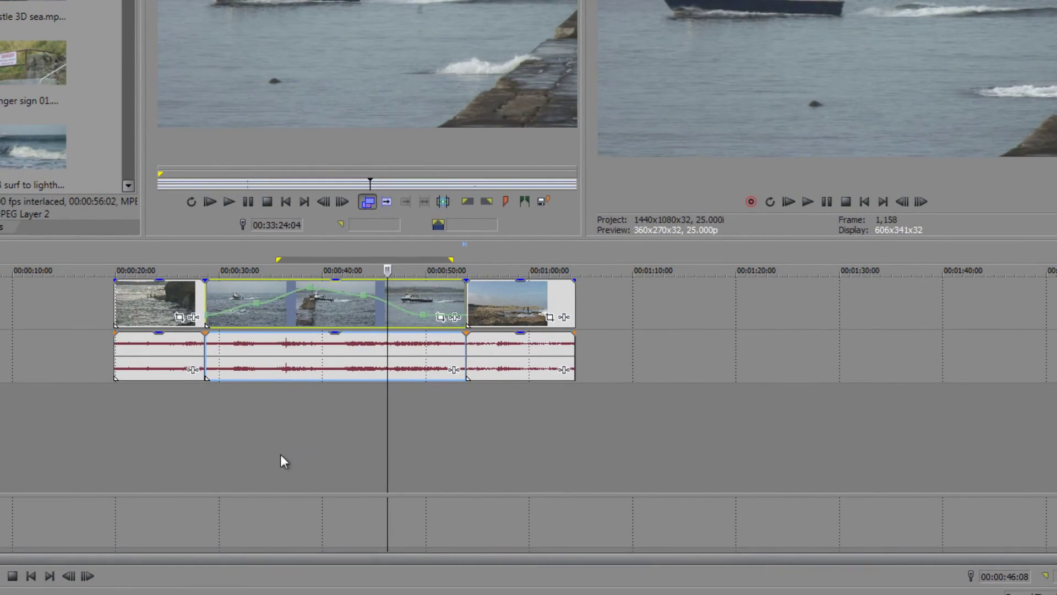
pyautogui.click(259, 314)
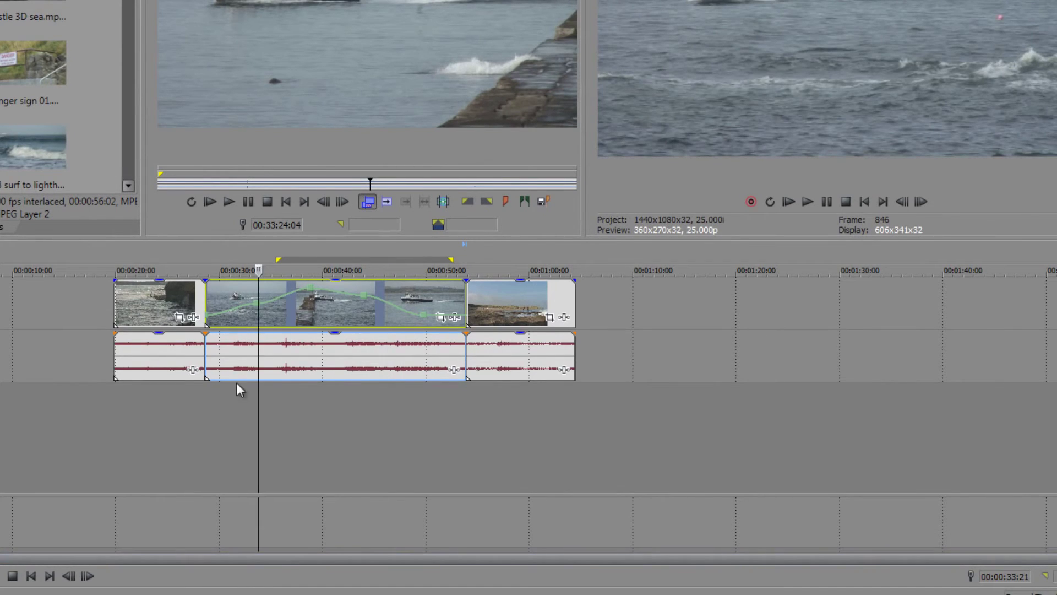
pyautogui.scroll(3, 242, 385)
pyautogui.scroll(2, 553, 388)
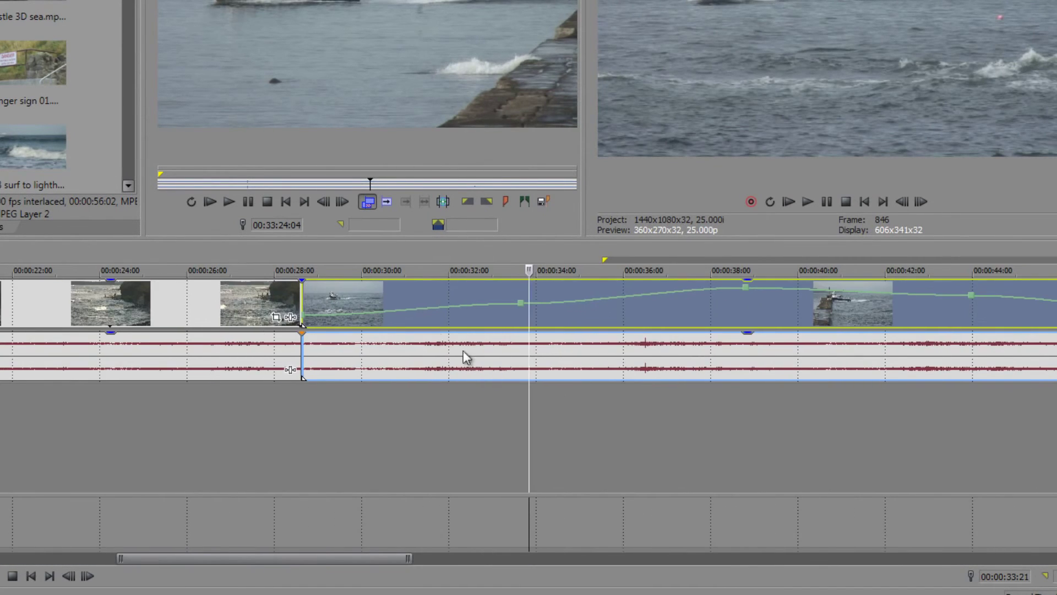
# Try Linear Fade and Sharp Fade on the point near 00:00:33, then delete that point
pyautogui.rightClick(520, 305)
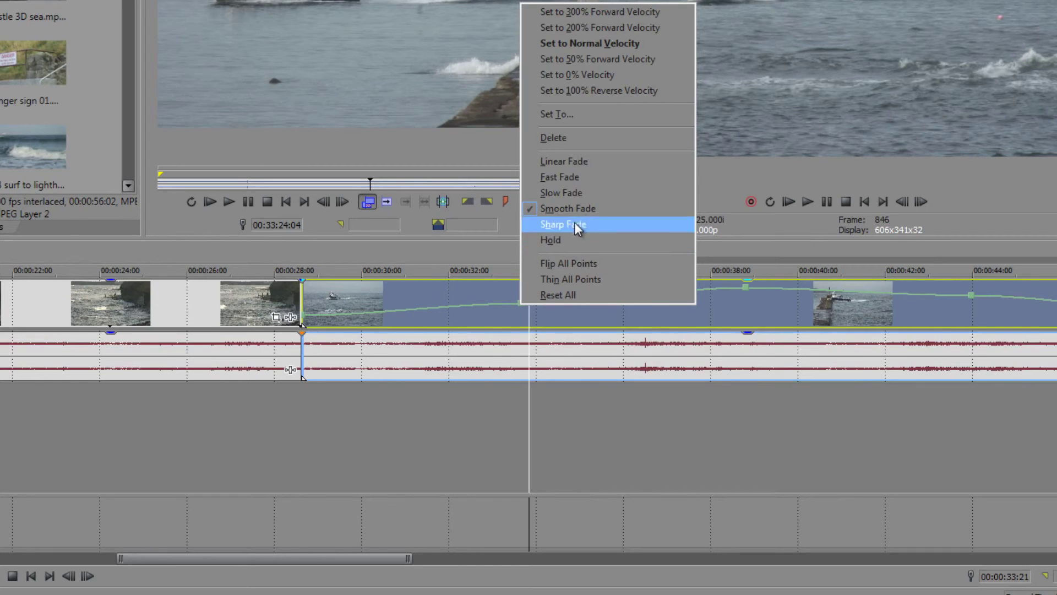
pyautogui.click(574, 162)
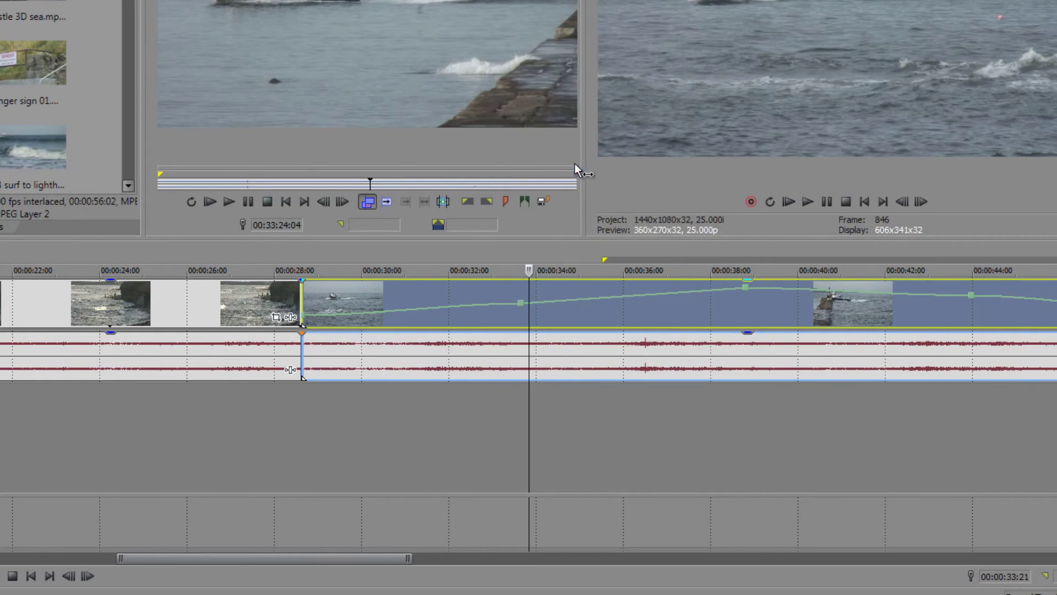
pyautogui.rightClick(519, 302)
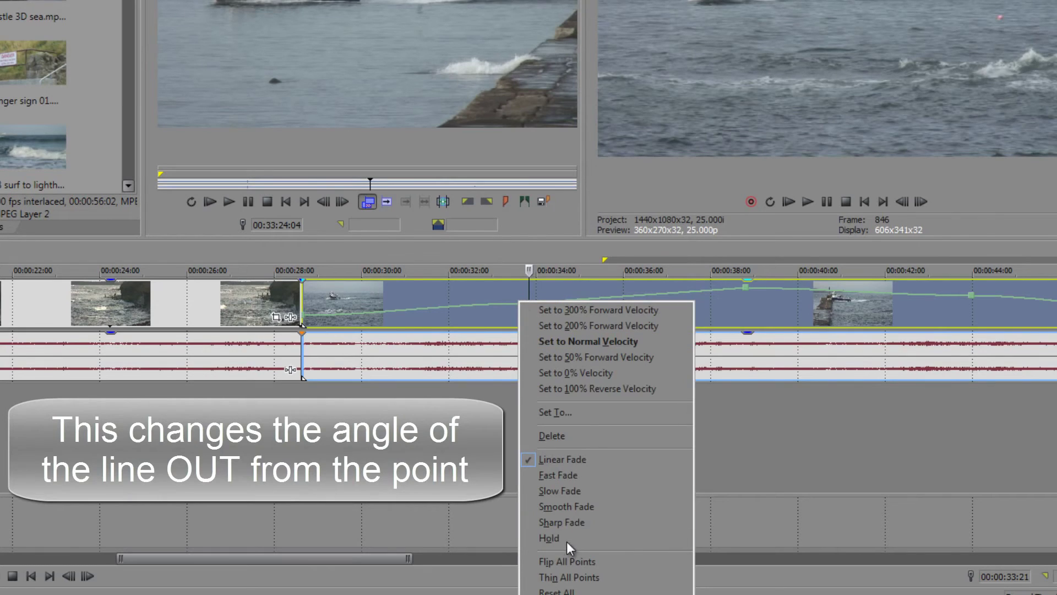
pyautogui.click(573, 523)
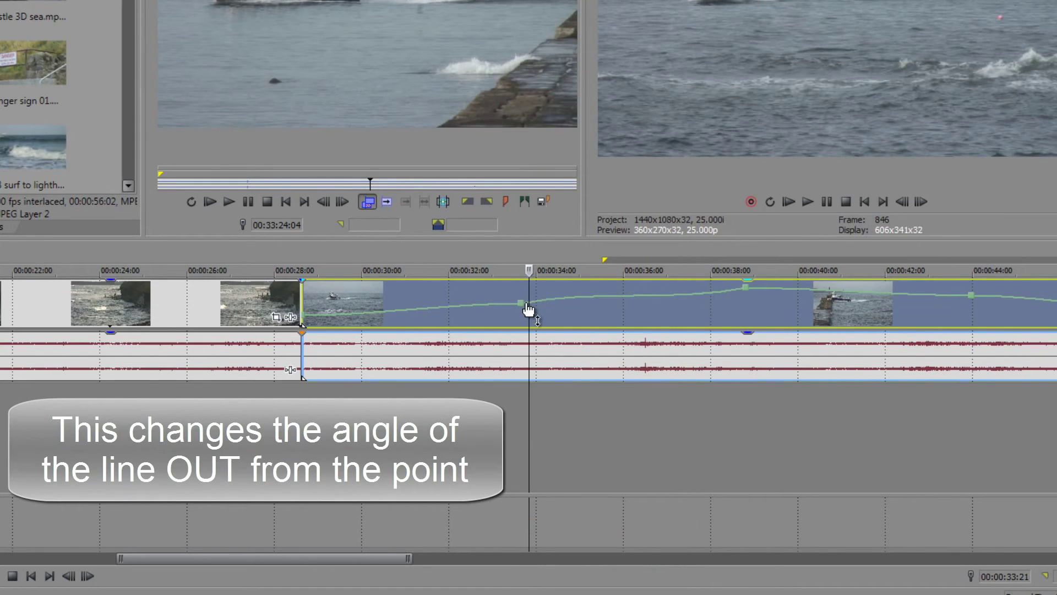
pyautogui.rightClick(523, 303)
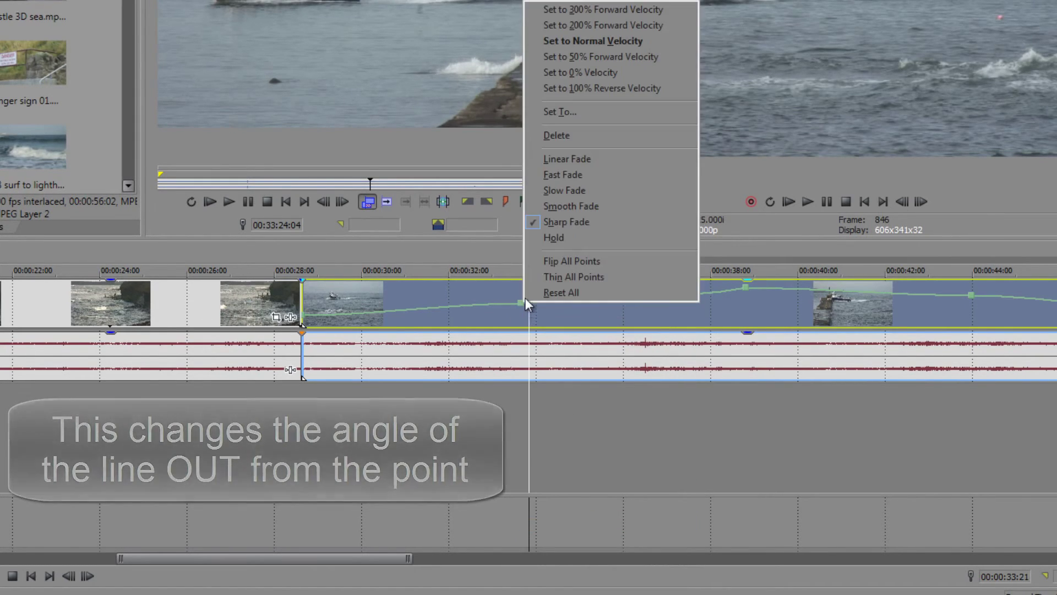
pyautogui.click(569, 136)
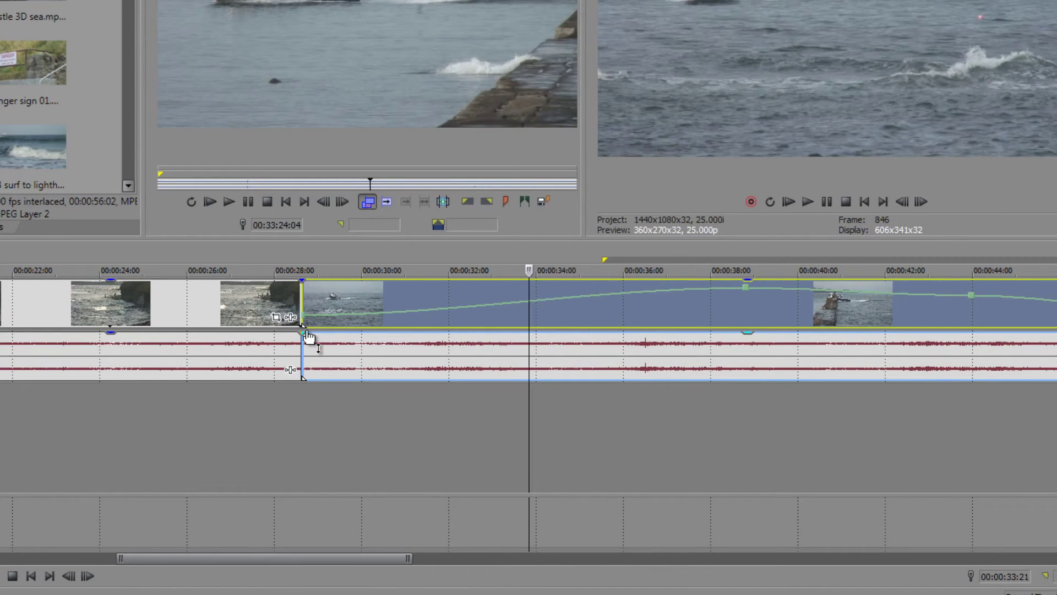
pyautogui.rightClick(744, 288)
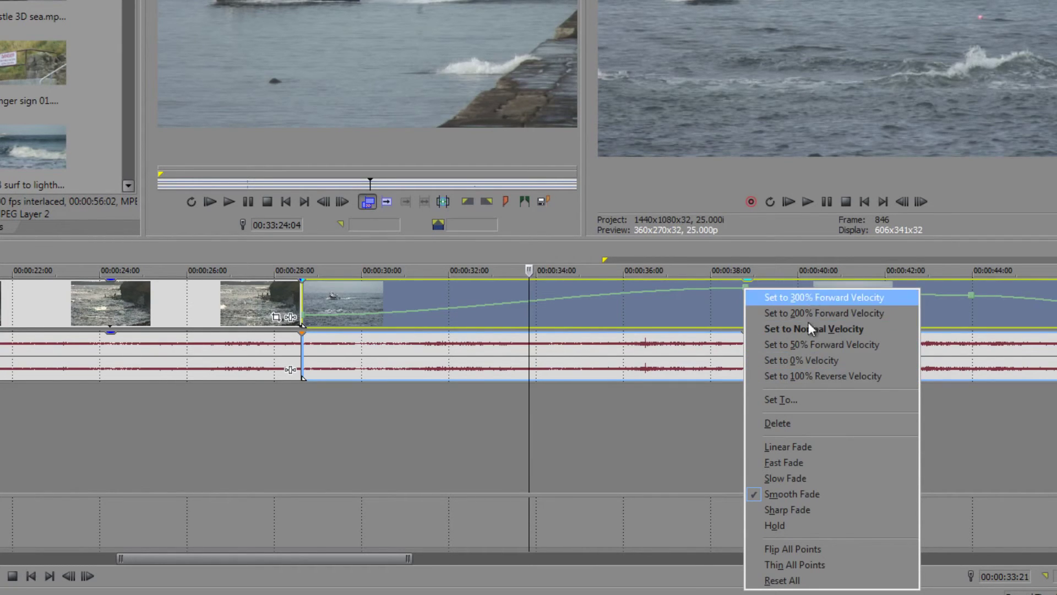
# Enter an exact velocity for the 00:00:38 point, flip the envelope, then thin its points
pyautogui.click(799, 408)
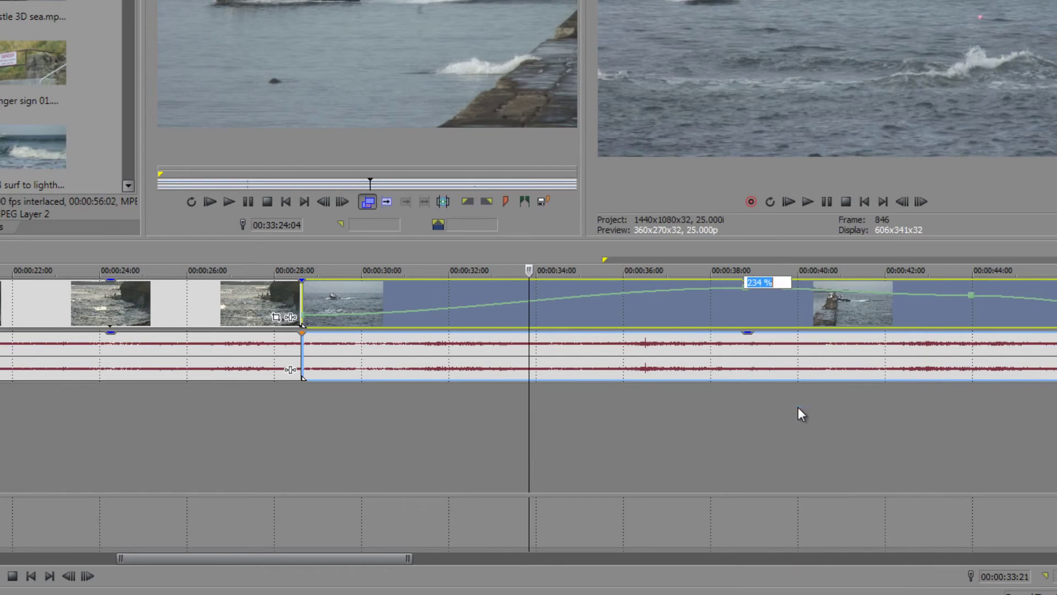
pyautogui.click(764, 299)
pyautogui.rightClick(744, 289)
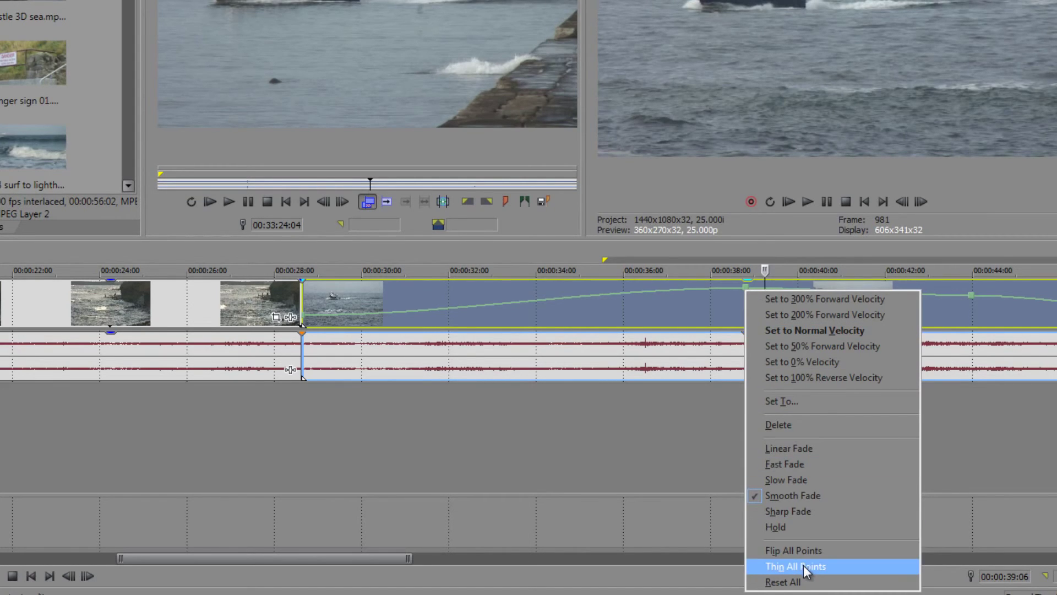
pyautogui.click(803, 550)
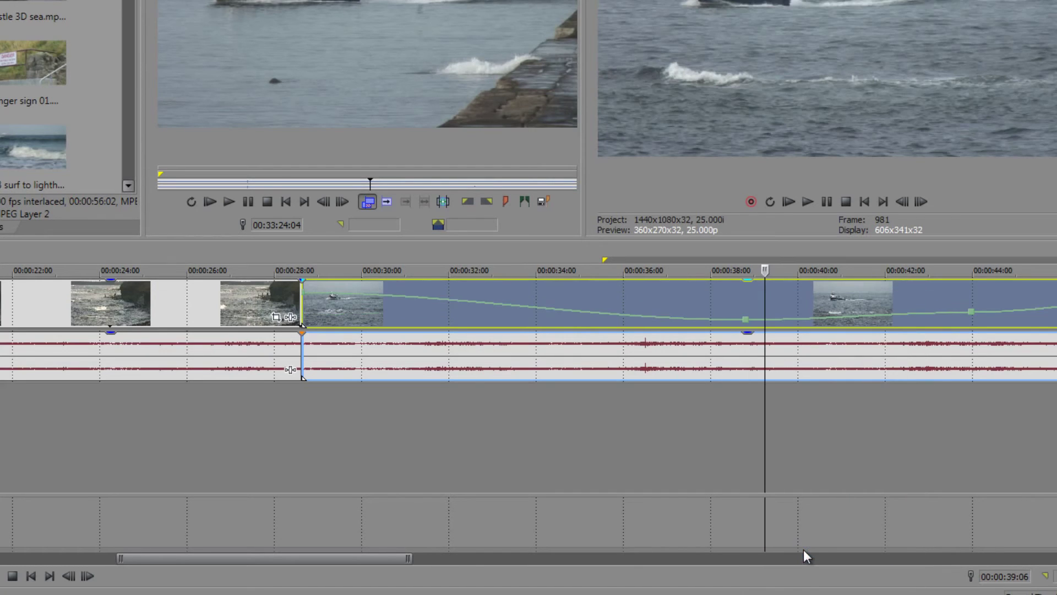
pyautogui.rightClick(744, 319)
pyautogui.click(766, 470)
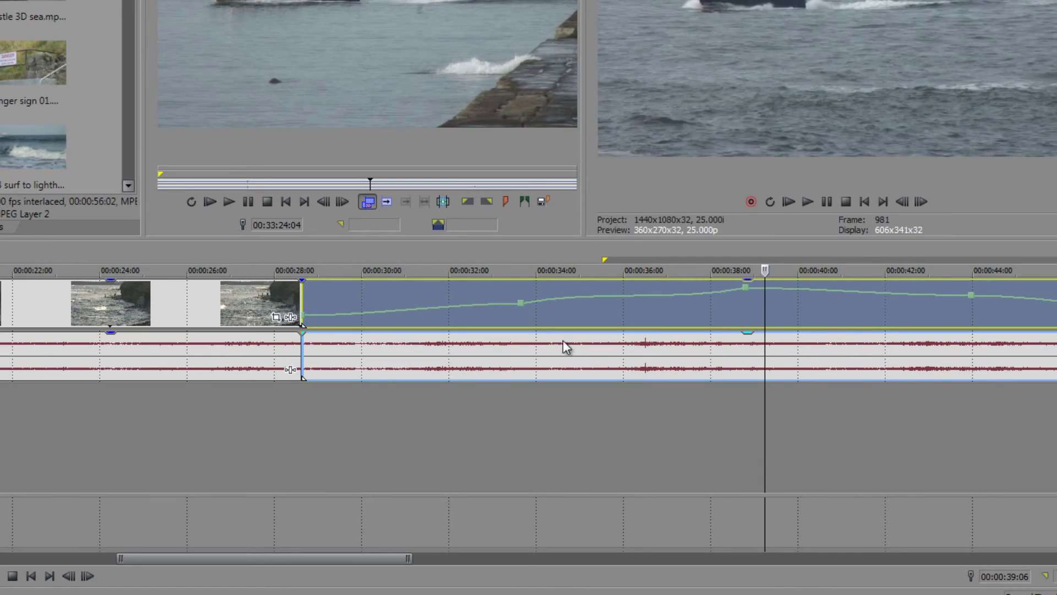
# Add a new velocity envelope point near 00:00:33:16, then delete it
pyautogui.doubleClick(520, 303)
pyautogui.rightClick(521, 304)
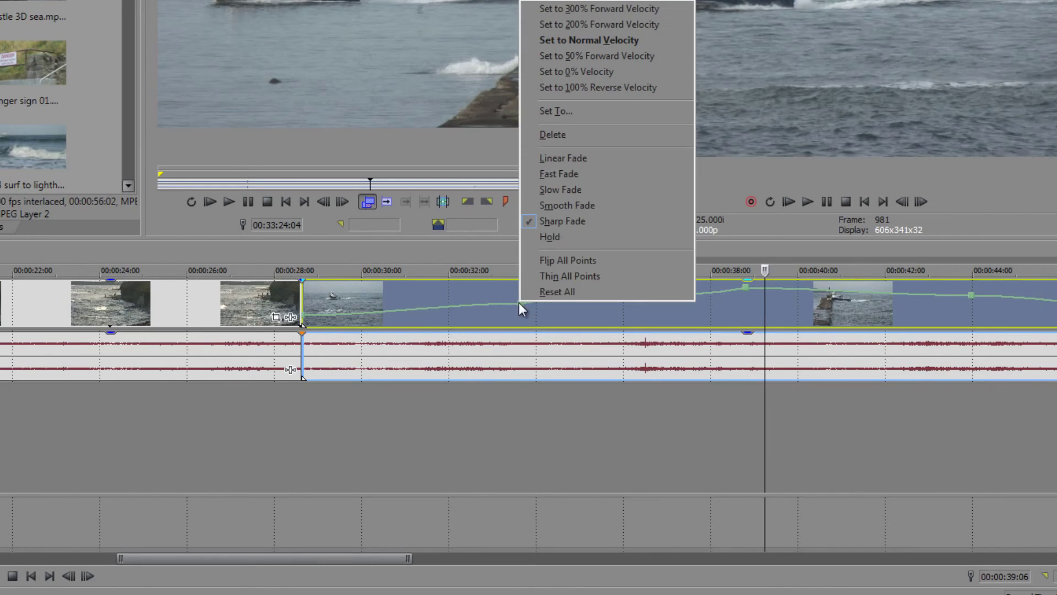
pyautogui.click(564, 276)
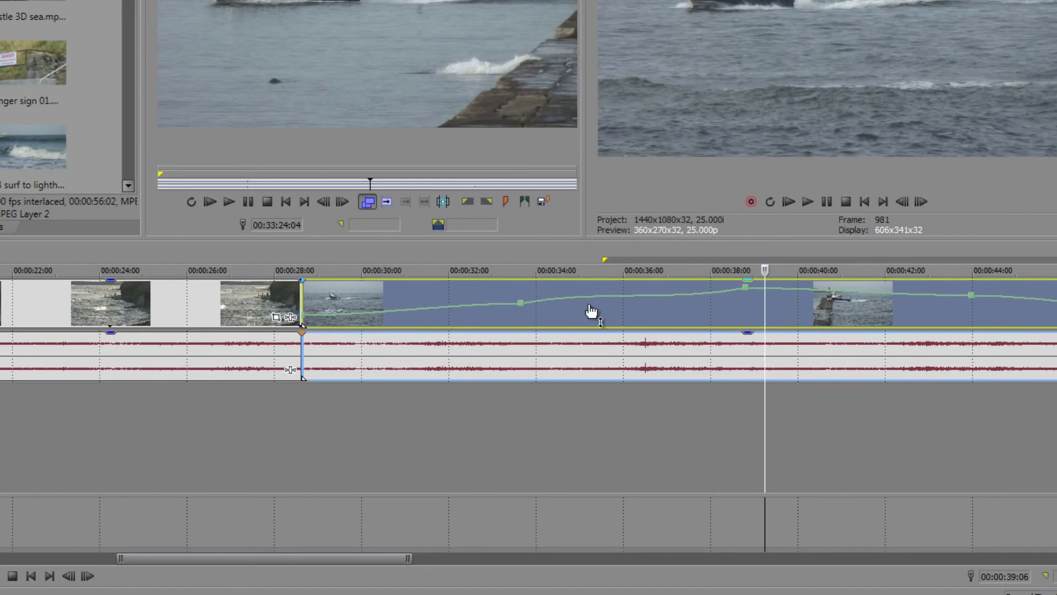
pyautogui.rightClick(518, 303)
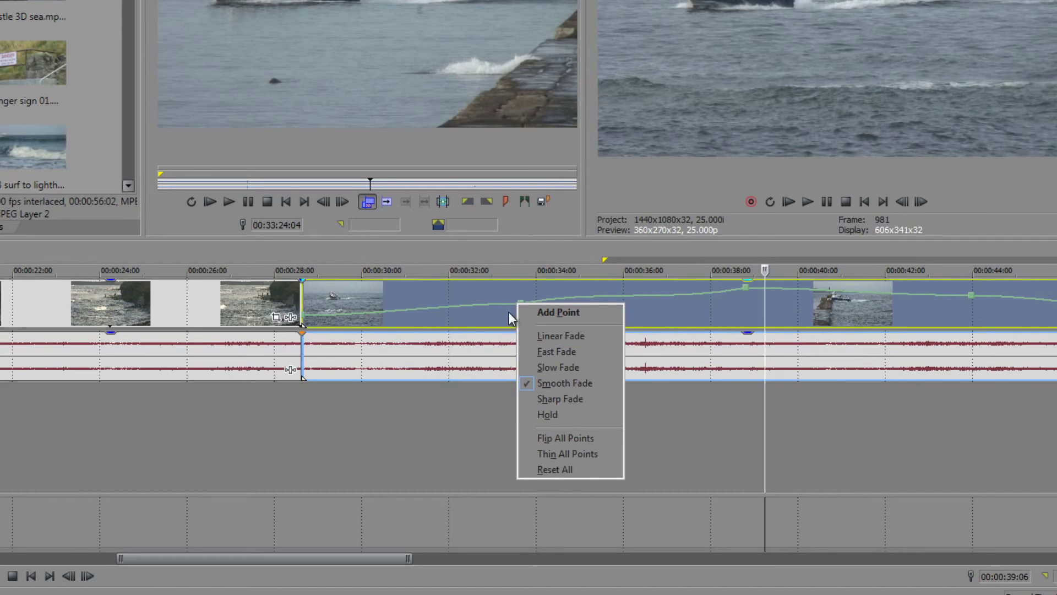
pyautogui.click(519, 302)
pyautogui.rightClick(519, 303)
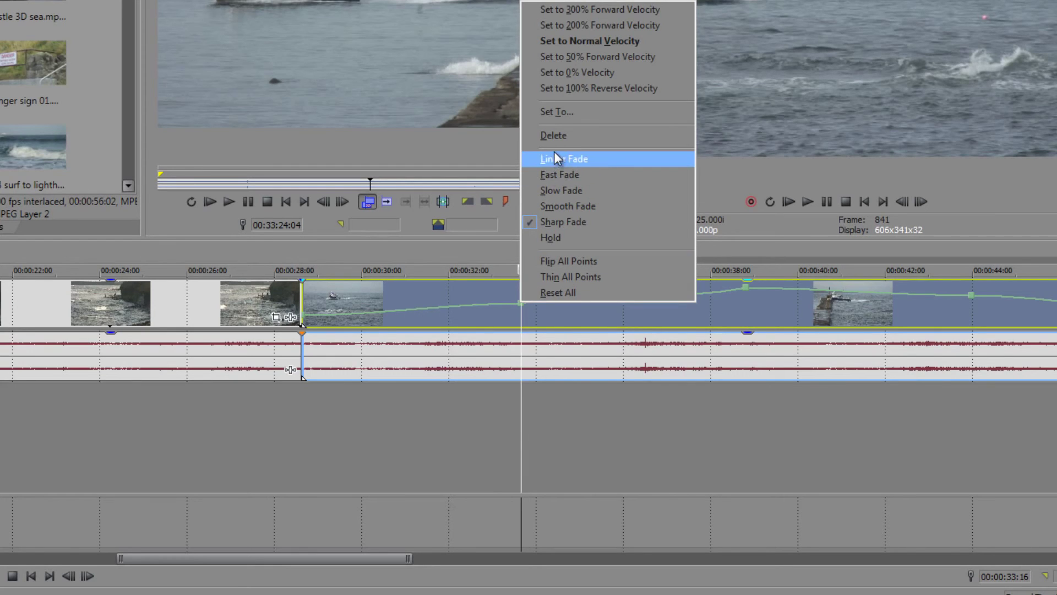
pyautogui.click(555, 135)
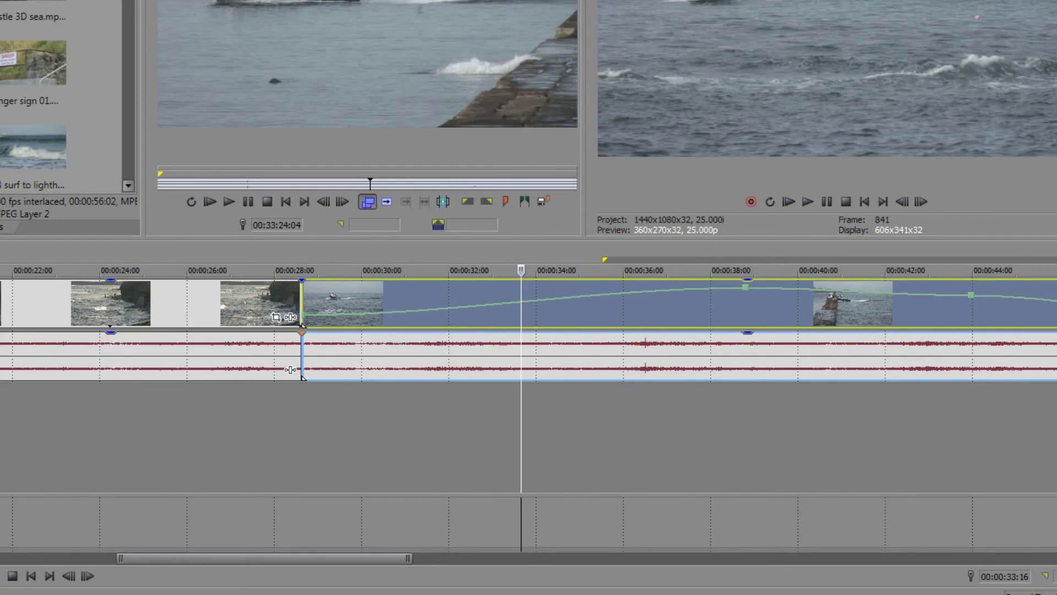
# Reset the velocity envelope with Reset All, undo it, then Reset All again
pyautogui.rightClick(526, 300)
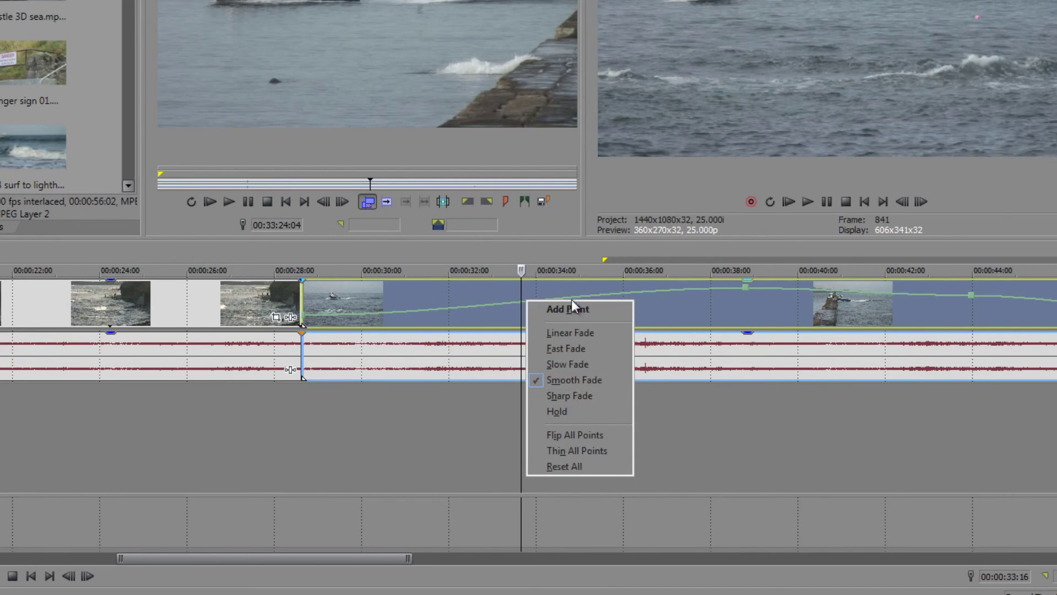
pyautogui.click(580, 466)
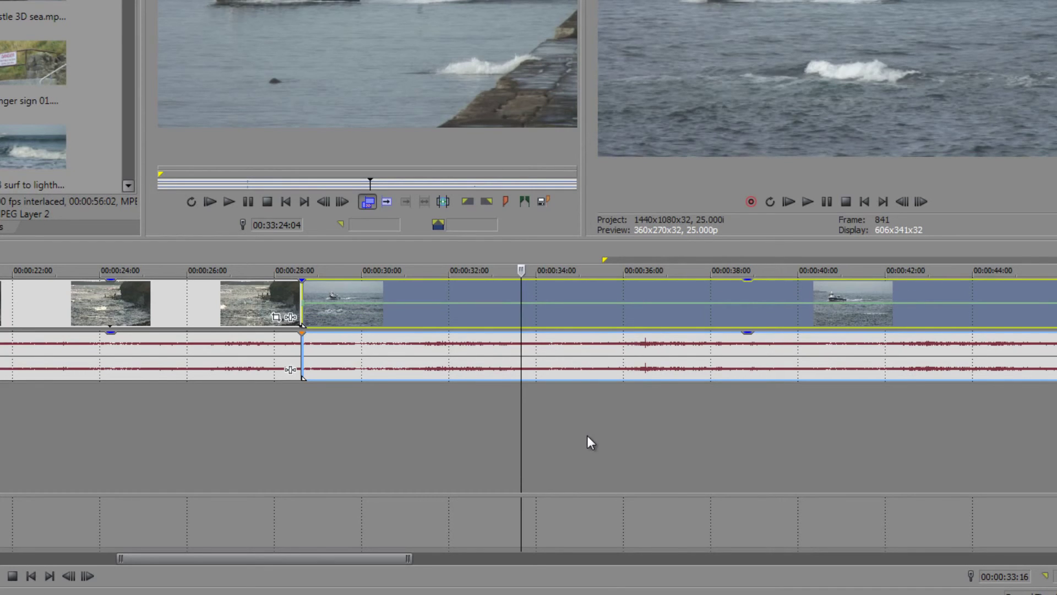
pyautogui.hotkey('ctrl', 'z')
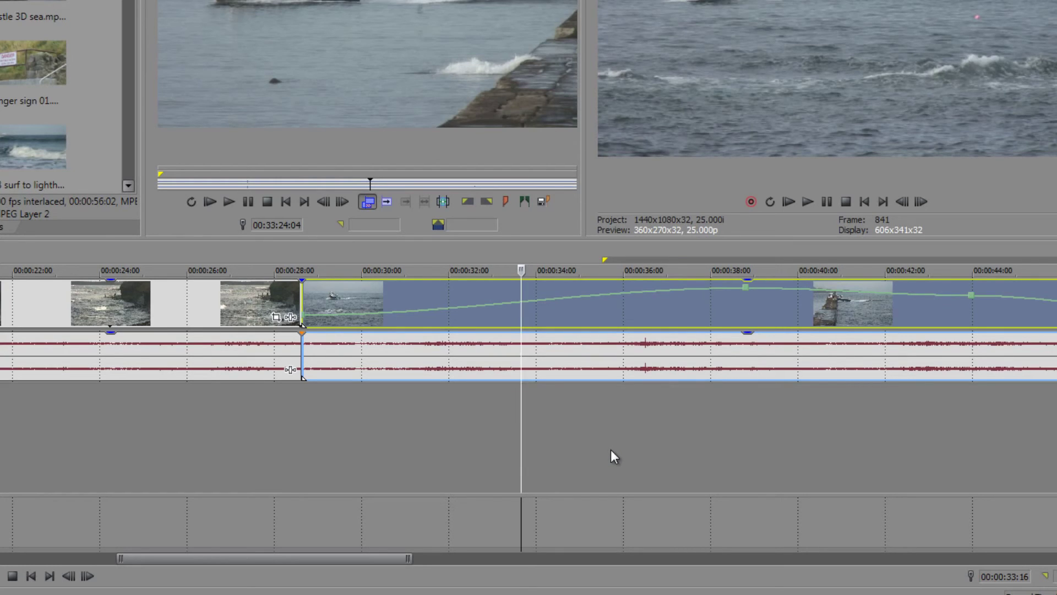
pyautogui.rightClick(588, 301)
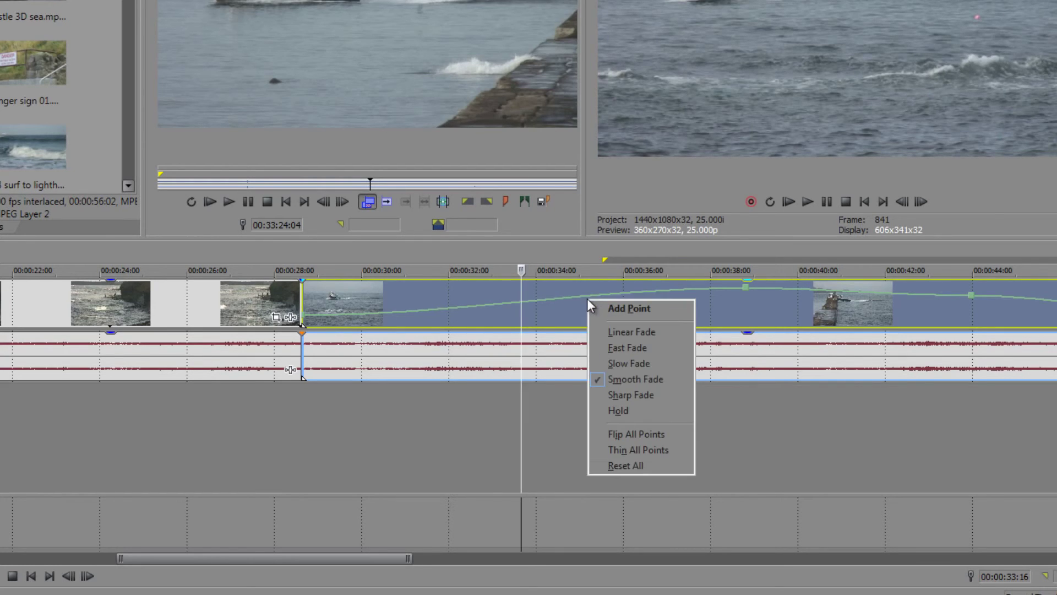
pyautogui.click(621, 465)
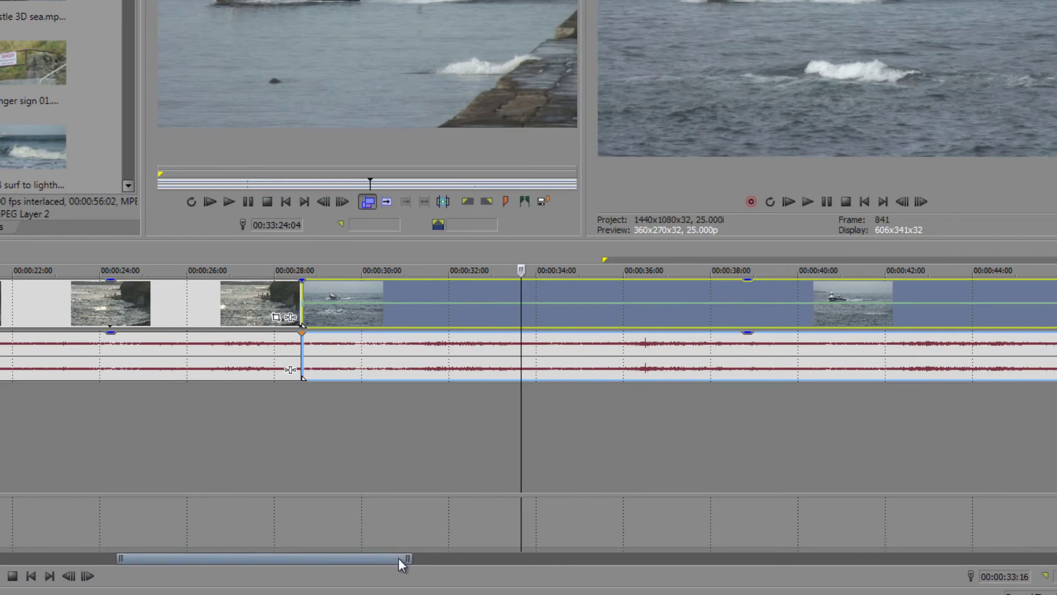
# Zoom the timeline out and freehand-draw a wavy velocity envelope across the boat clip
pyautogui.moveTo(403, 559); pyautogui.dragTo(539, 559)
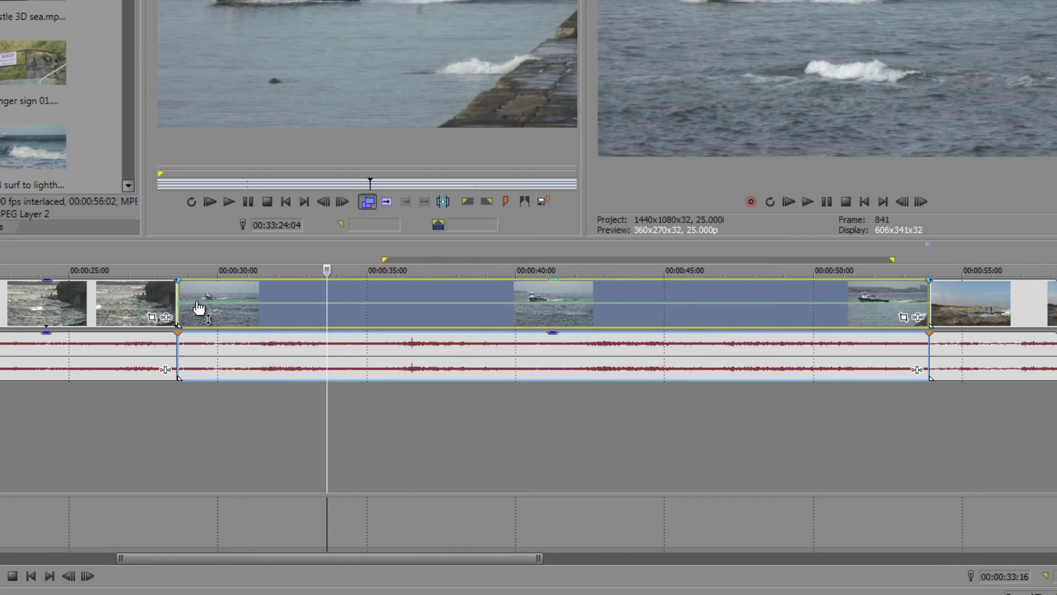
pyautogui.press('shift')
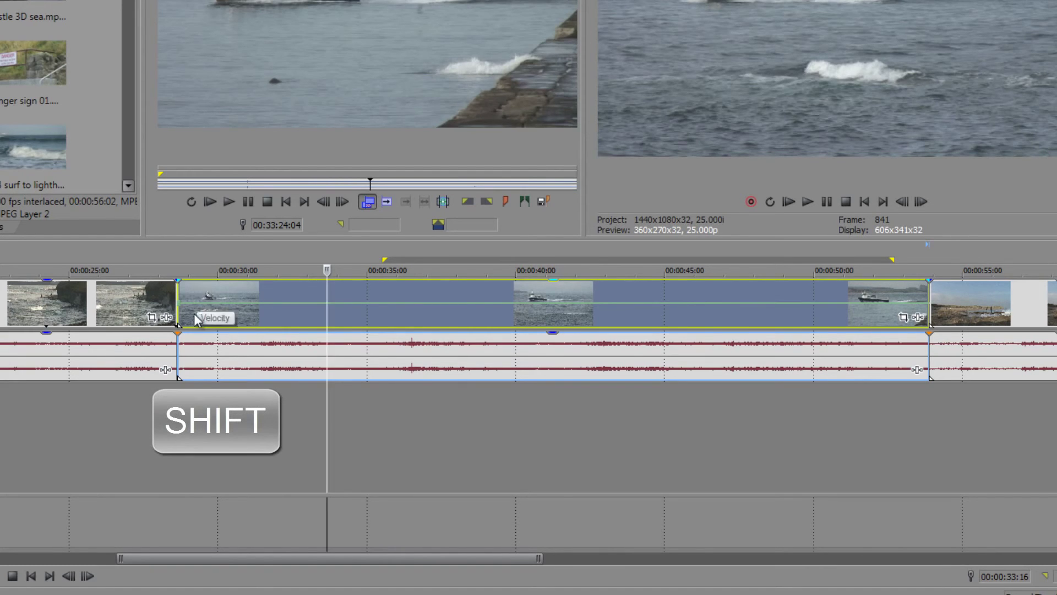
pyautogui.moveTo(195, 303)
pyautogui.mouseDown()
pyautogui.moveTo(296, 288)
pyautogui.moveTo(380, 314)
pyautogui.moveTo(505, 306)
pyautogui.moveTo(585, 317)
pyautogui.moveTo(641, 298)
pyautogui.moveTo(670, 320)
pyautogui.moveTo(723, 298)
pyautogui.moveTo(759, 311)
pyautogui.moveTo(823, 289)
pyautogui.moveTo(847, 295)
pyautogui.moveTo(854, 312)
pyautogui.moveTo(894, 289)
pyautogui.mouseUp()
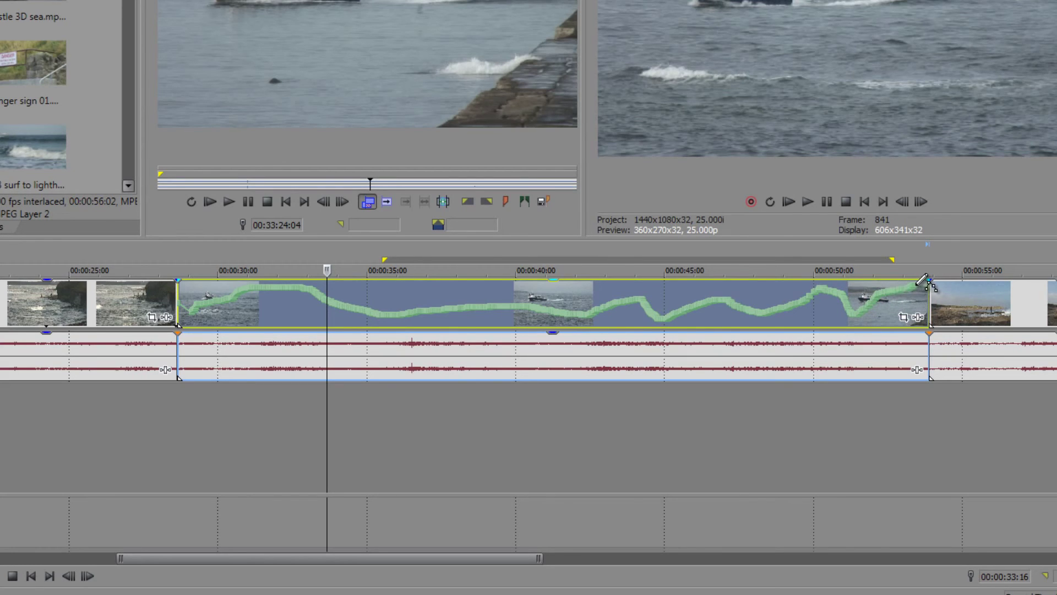
# Commit the stroke as envelope points, preview it, and raise the point near 00:00:39 to 228%
pyautogui.moveTo(939, 276); pyautogui.dragTo(931, 277)
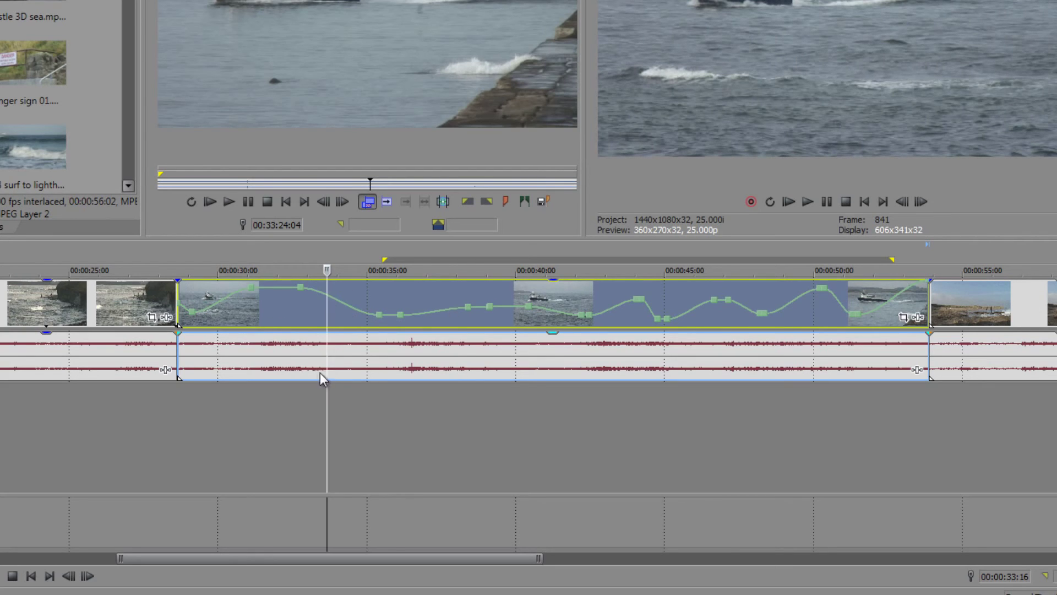
pyautogui.click(356, 429)
pyautogui.press('space')
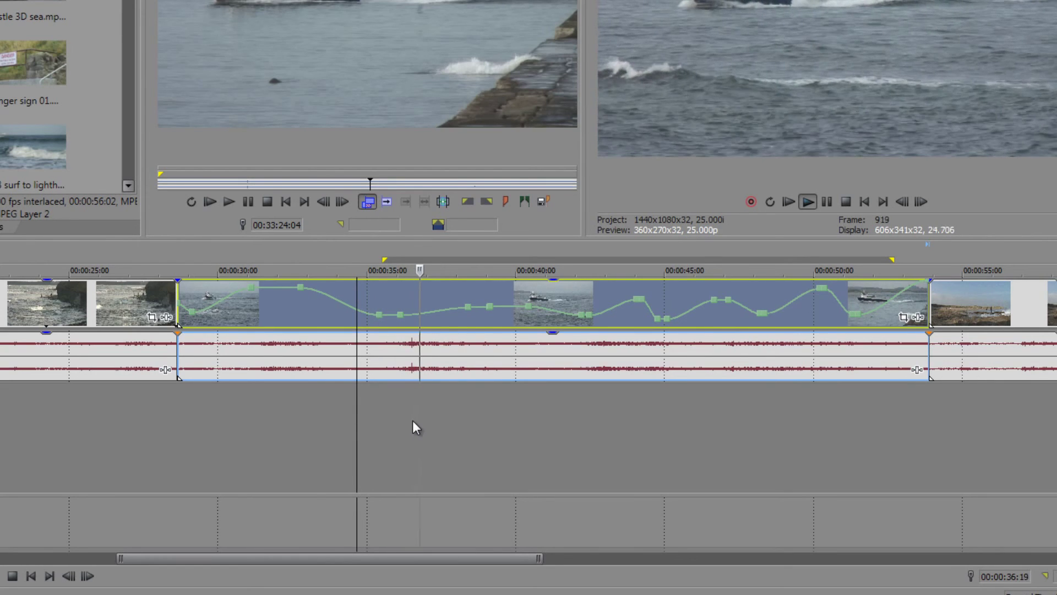
pyautogui.press('space')
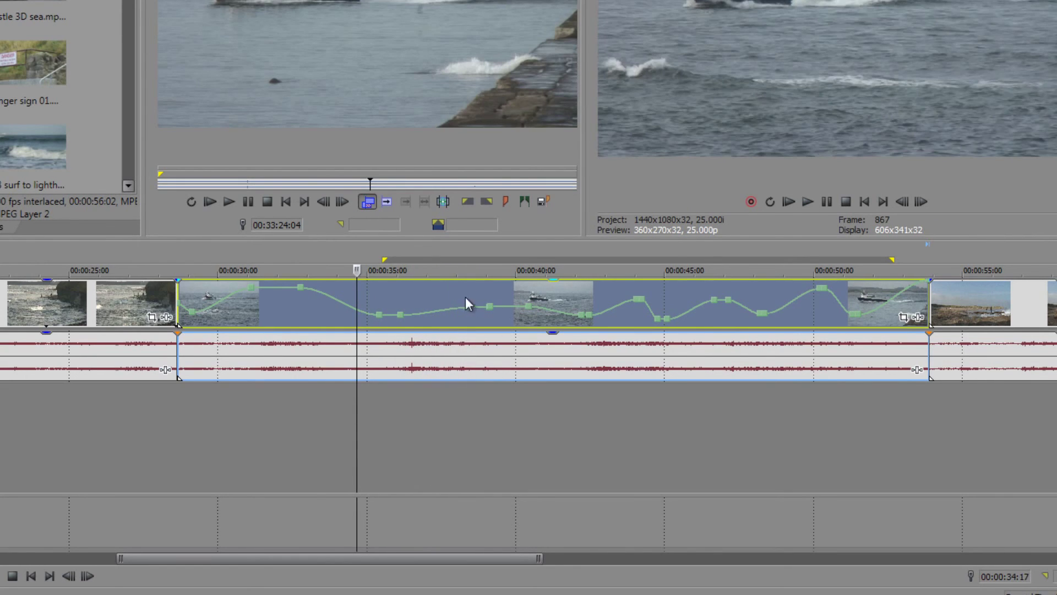
pyautogui.moveTo(468, 309); pyautogui.dragTo(508, 288)
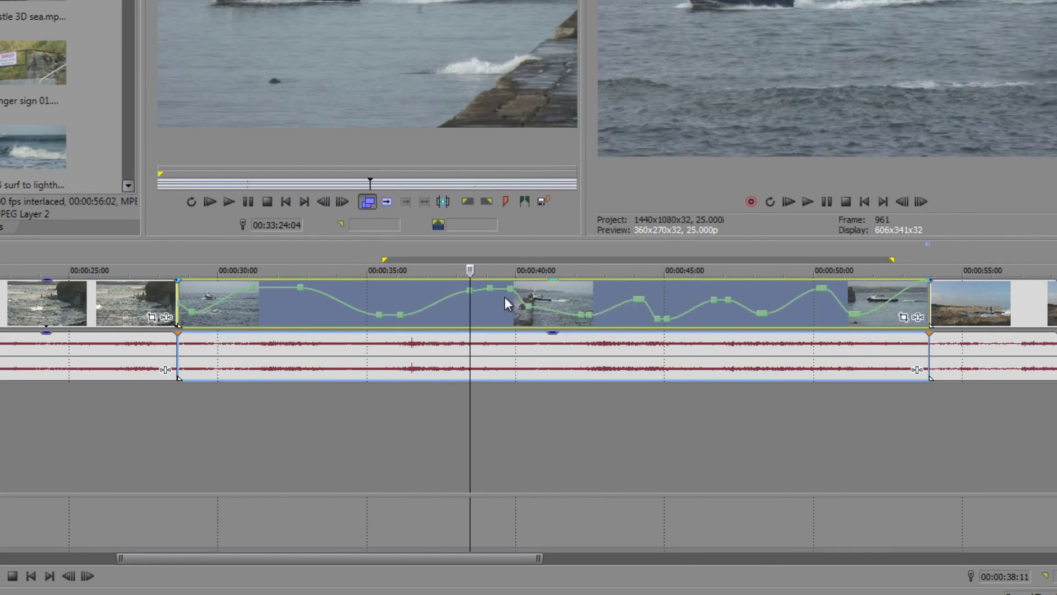
pyautogui.rightClick(508, 287)
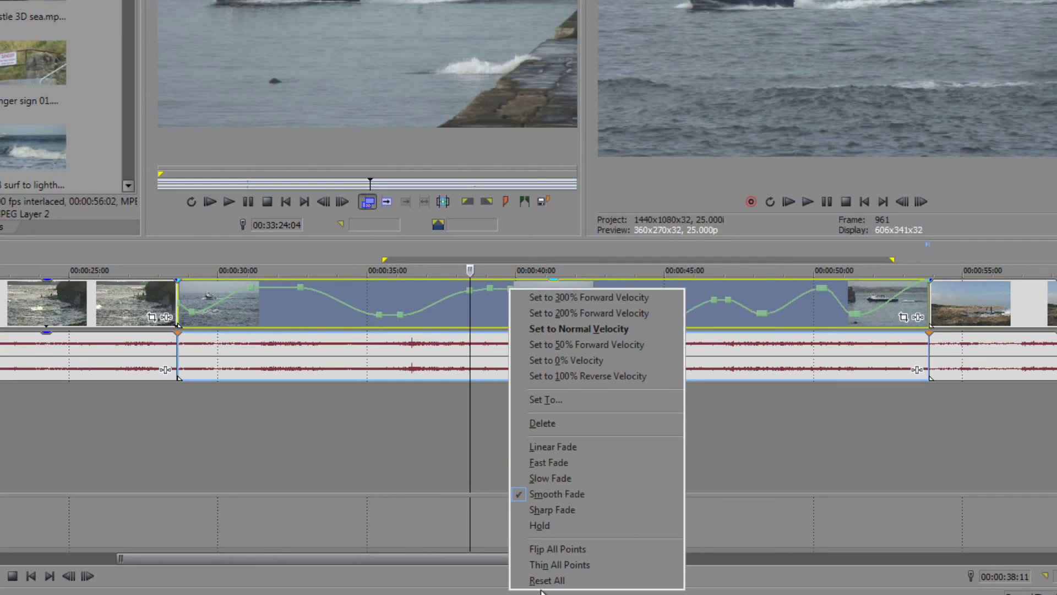
# Thin all envelope points, preview, then redraw the envelope nearly flat after 00:00:34
pyautogui.click(548, 565)
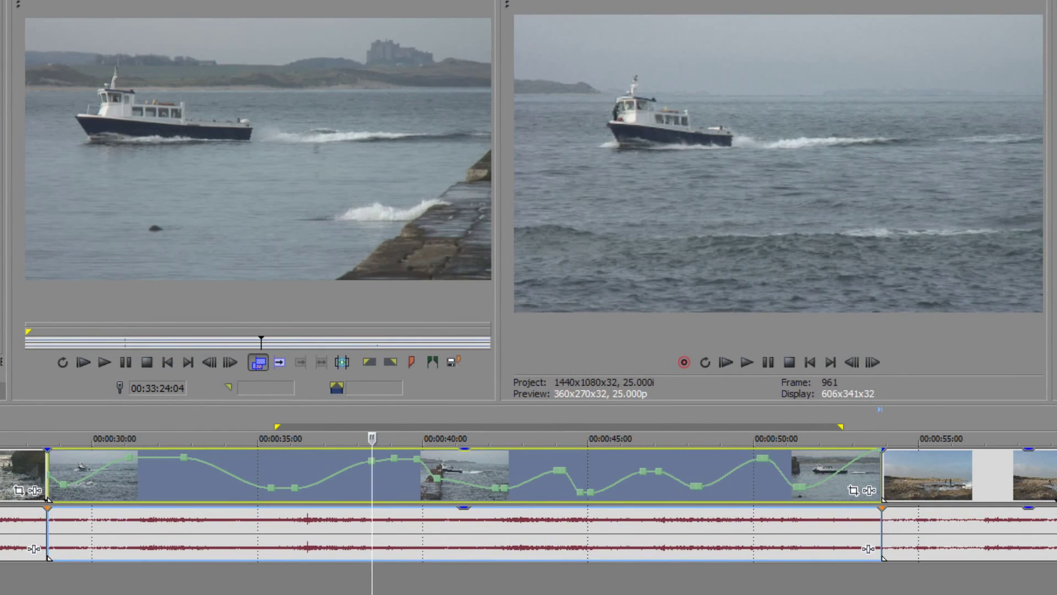
pyautogui.click(678, 484)
pyautogui.press('space')
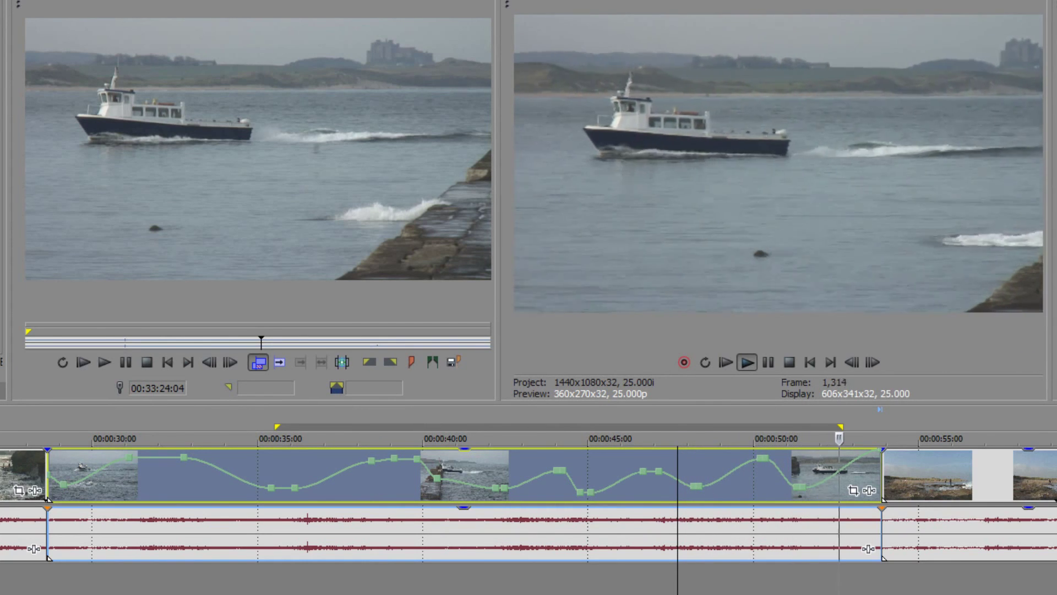
pyautogui.press('space')
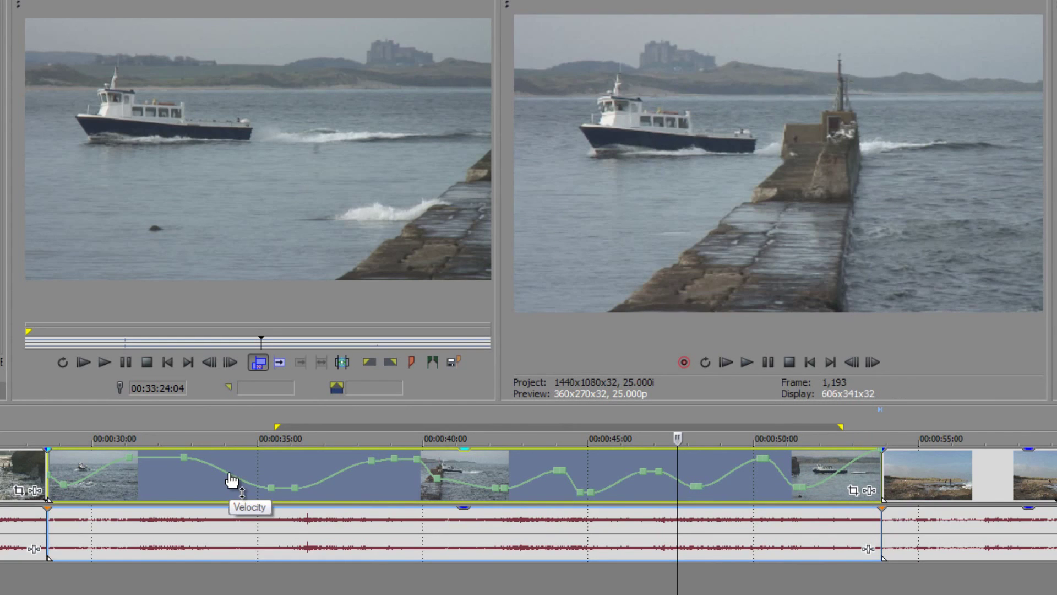
pyautogui.moveTo(230, 472); pyautogui.dragTo(883, 465)
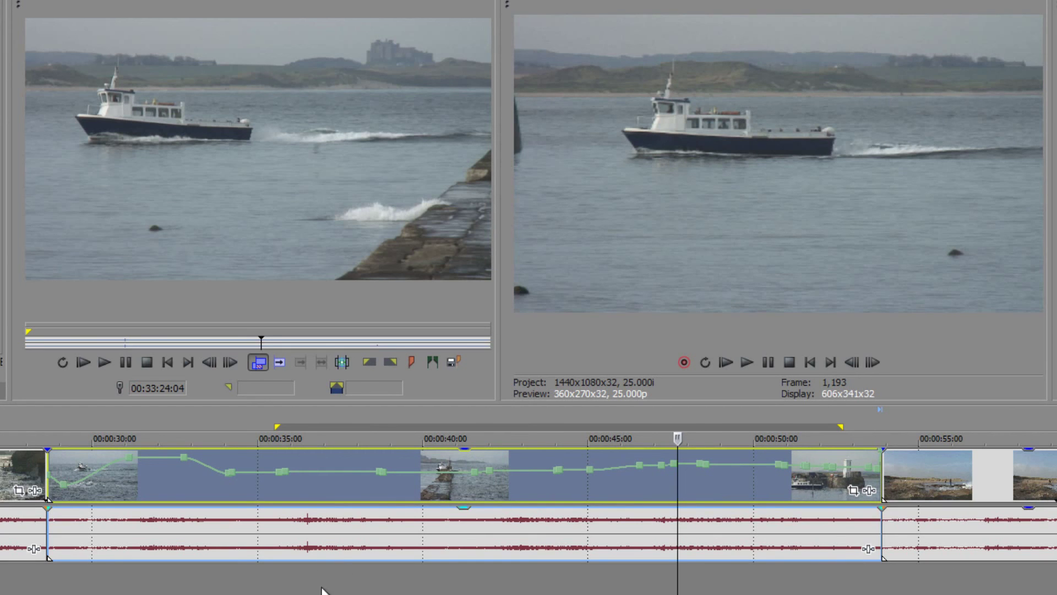
# Redraw a new velocity wave bottoming out around 00:00:47–00:00:49, then play from about 00:00:45
pyautogui.press('space')
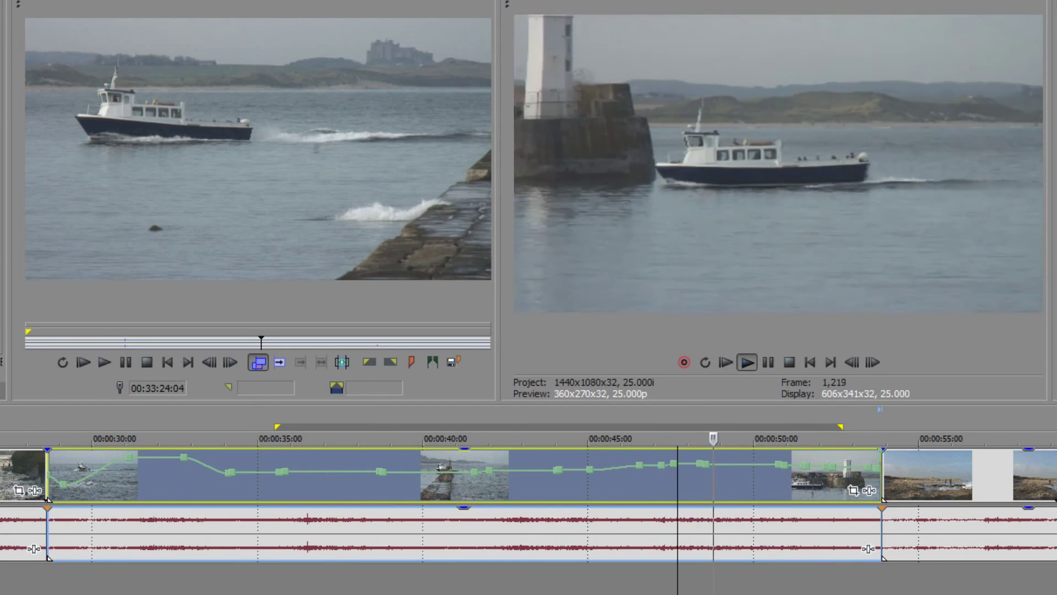
pyautogui.press('space')
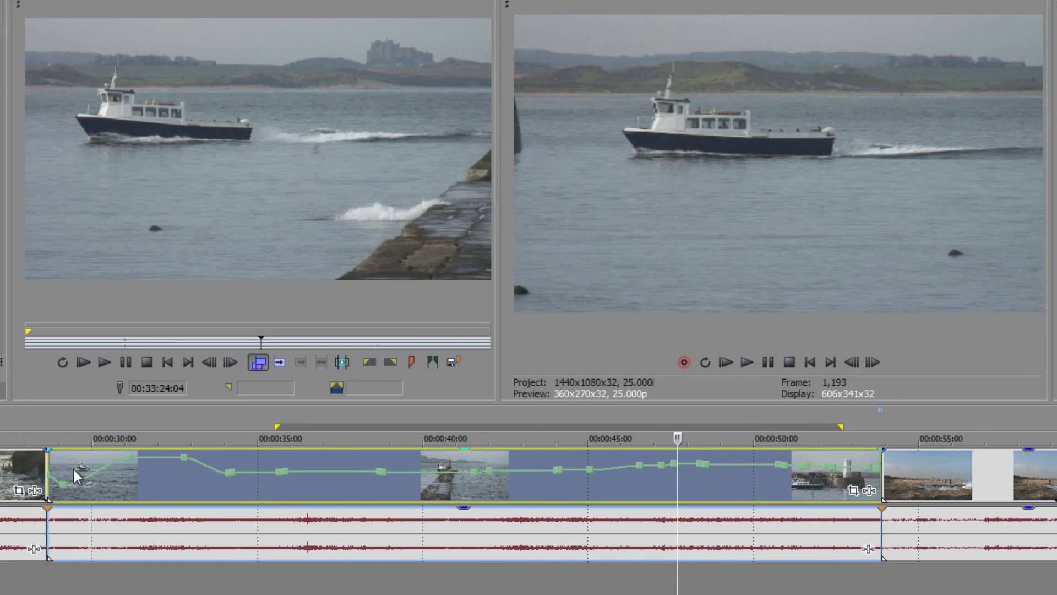
pyautogui.moveTo(68, 468)
pyautogui.mouseDown()
pyautogui.moveTo(244, 460)
pyautogui.moveTo(279, 478)
pyautogui.moveTo(327, 480)
pyautogui.moveTo(474, 457)
pyautogui.moveTo(544, 484)
pyautogui.moveTo(621, 464)
pyautogui.moveTo(645, 500)
pyautogui.moveTo(732, 503)
pyautogui.moveTo(735, 472)
pyautogui.moveTo(830, 453)
pyautogui.moveTo(855, 460)
pyautogui.moveTo(883, 472)
pyautogui.mouseUp()
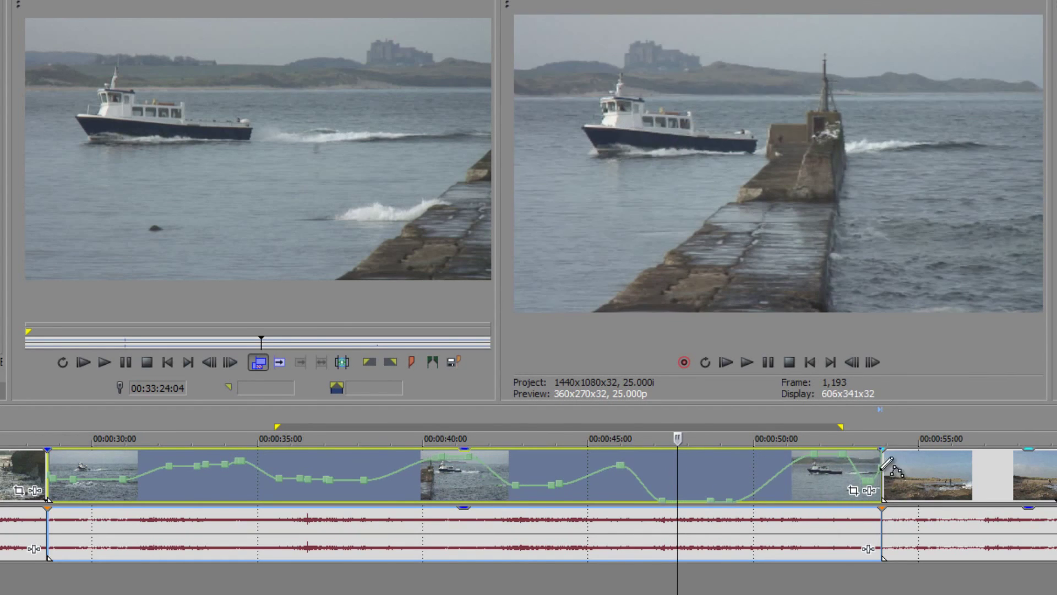
pyautogui.click(586, 461)
pyautogui.press('space')
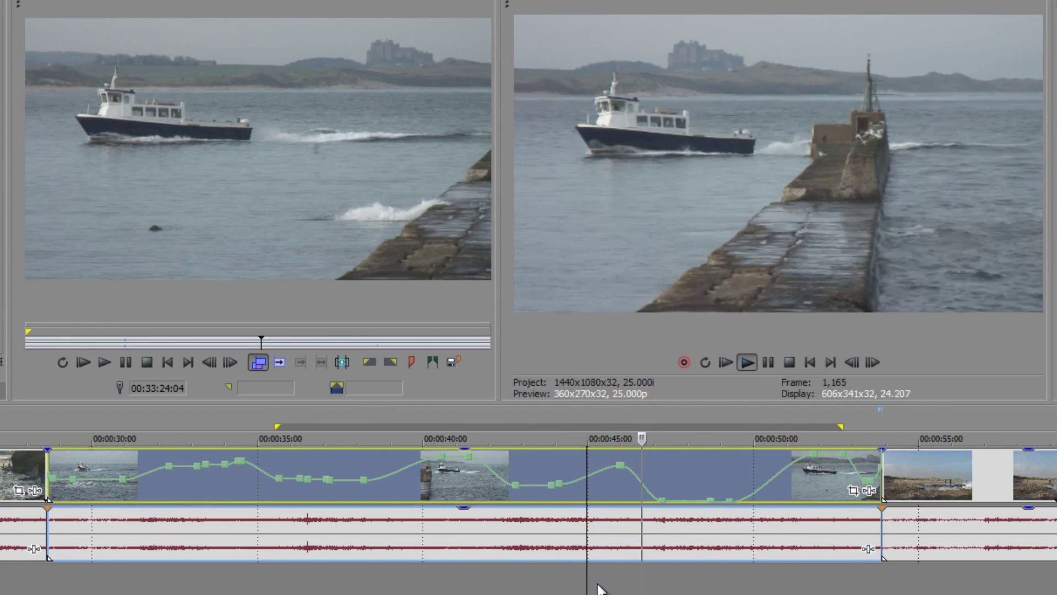